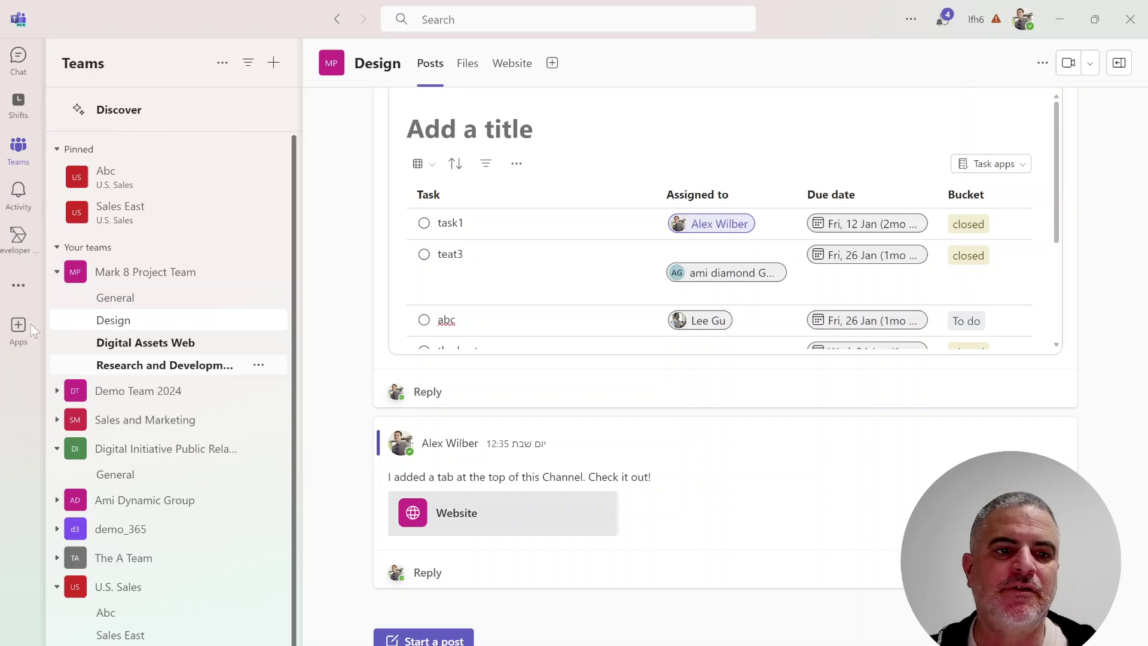
Search the Teams apps for "plann" and add the Tasks by Planner and To Do app
{"action": "left_click", "coordinate": [19, 287]}
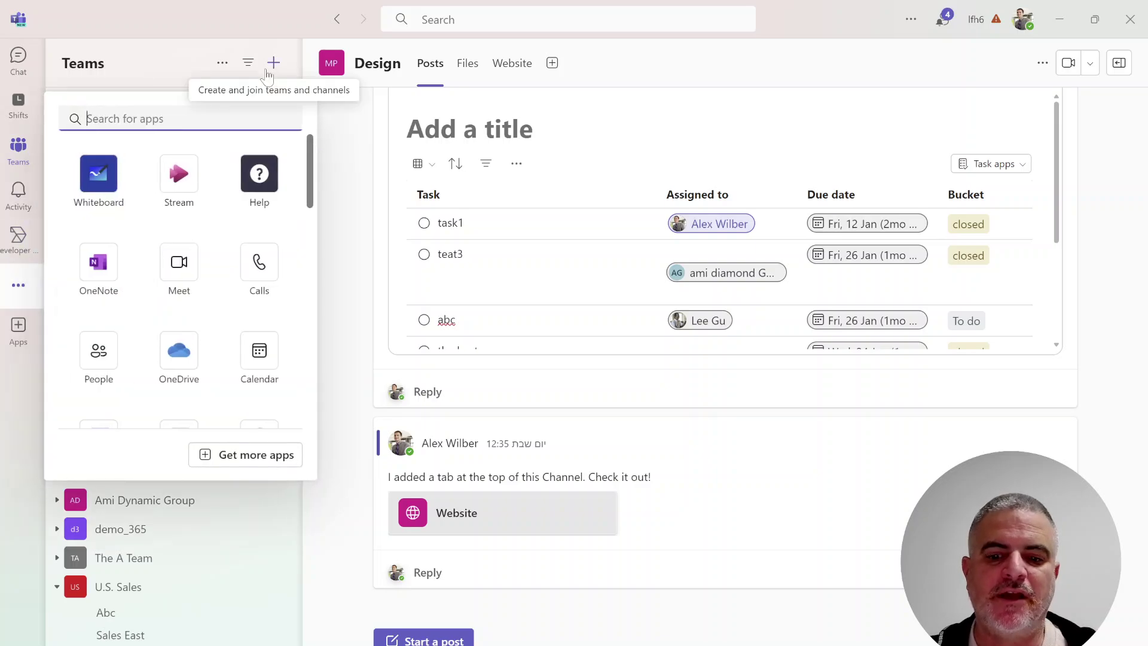
{"action": "type", "text": "plan"}
{"action": "key", "text": "BackSpace"}
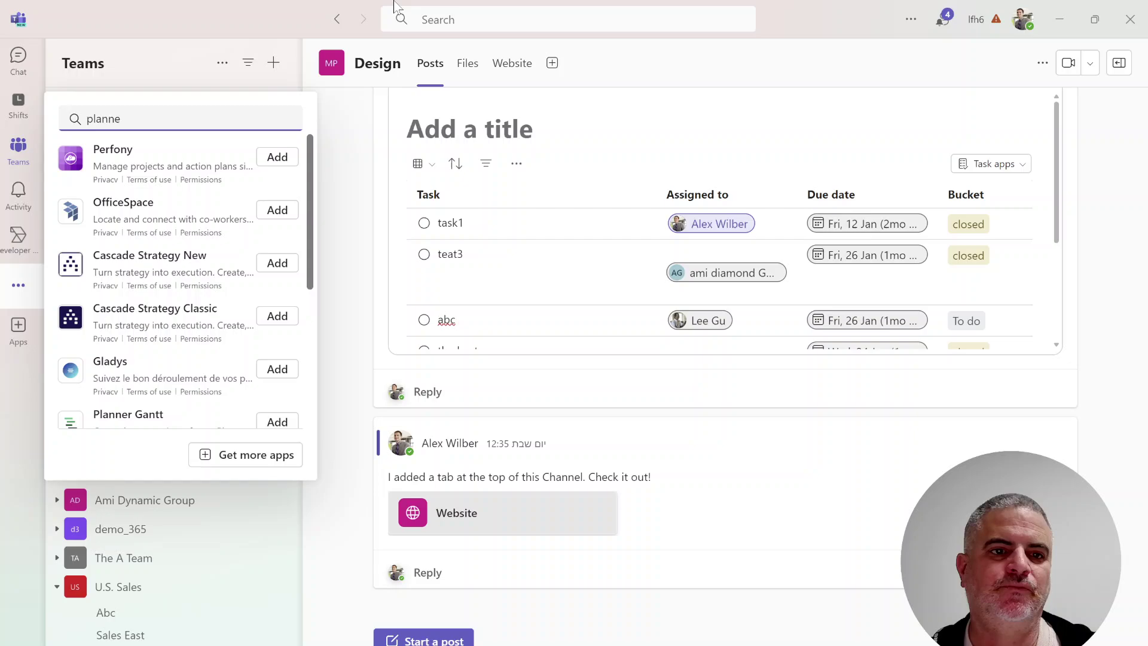
{"action": "key", "text": "BackSpace"}
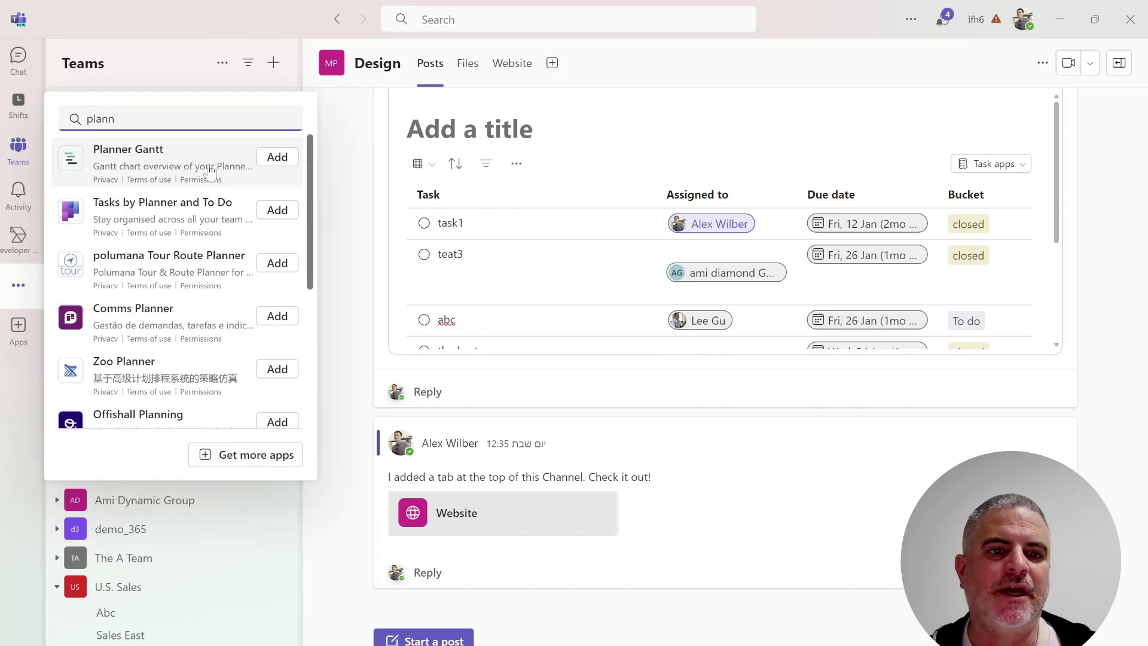
{"action": "left_click", "coordinate": [118, 221]}
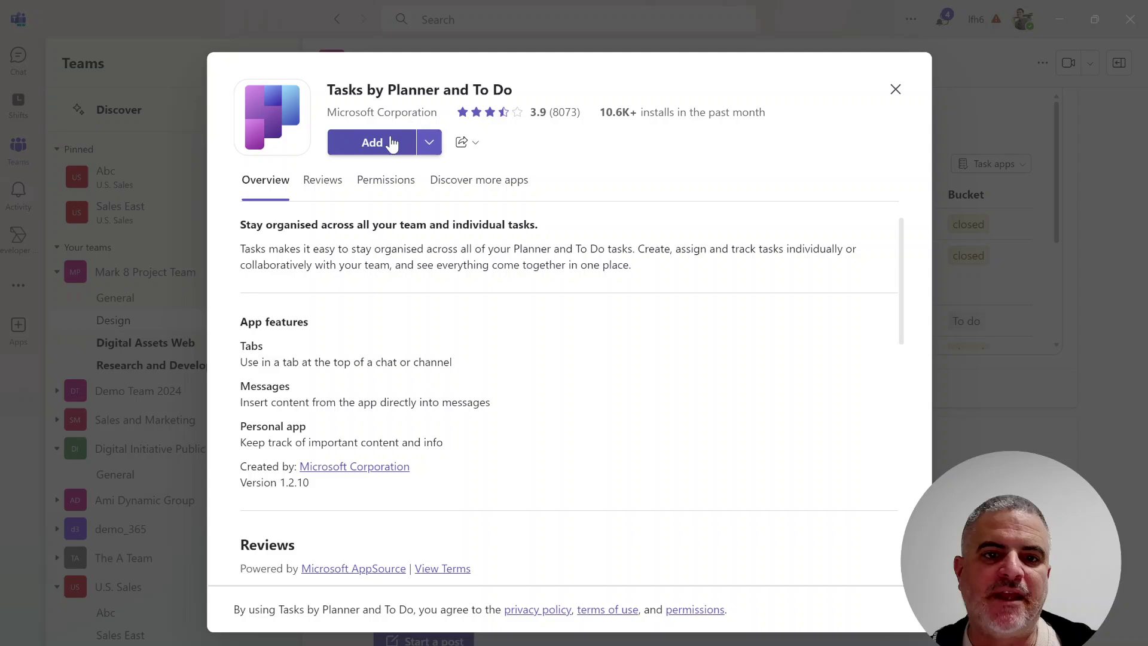
{"action": "left_click", "coordinate": [392, 144]}
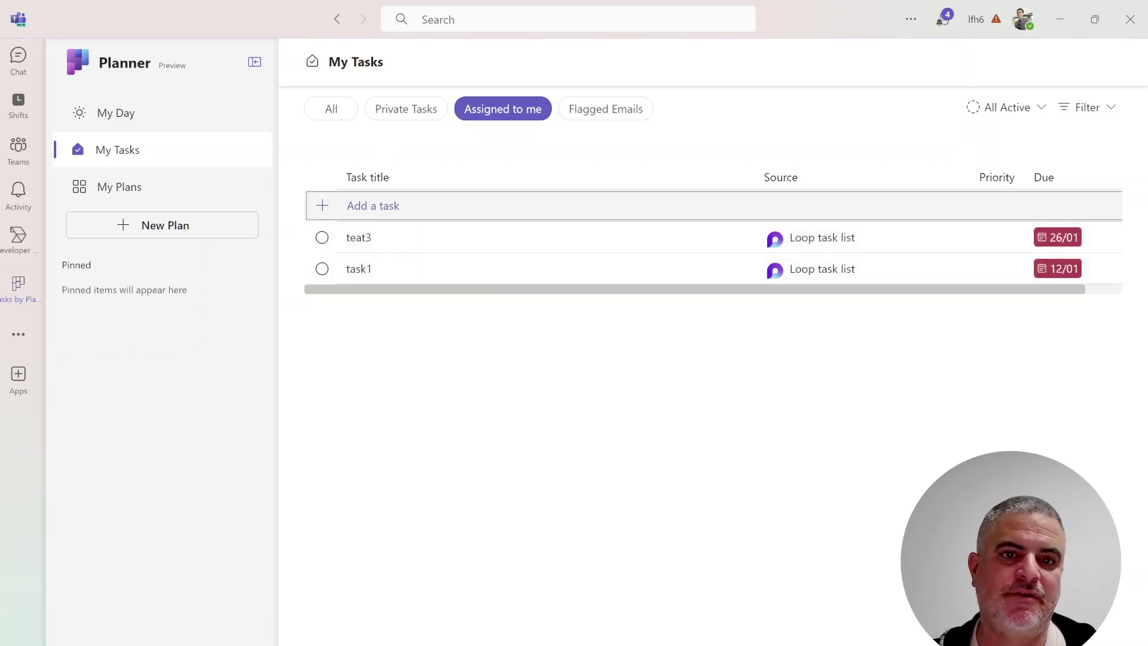
View the My Day, My Tasks and My Plans pages in Planner
{"action": "left_click", "coordinate": [125, 115]}
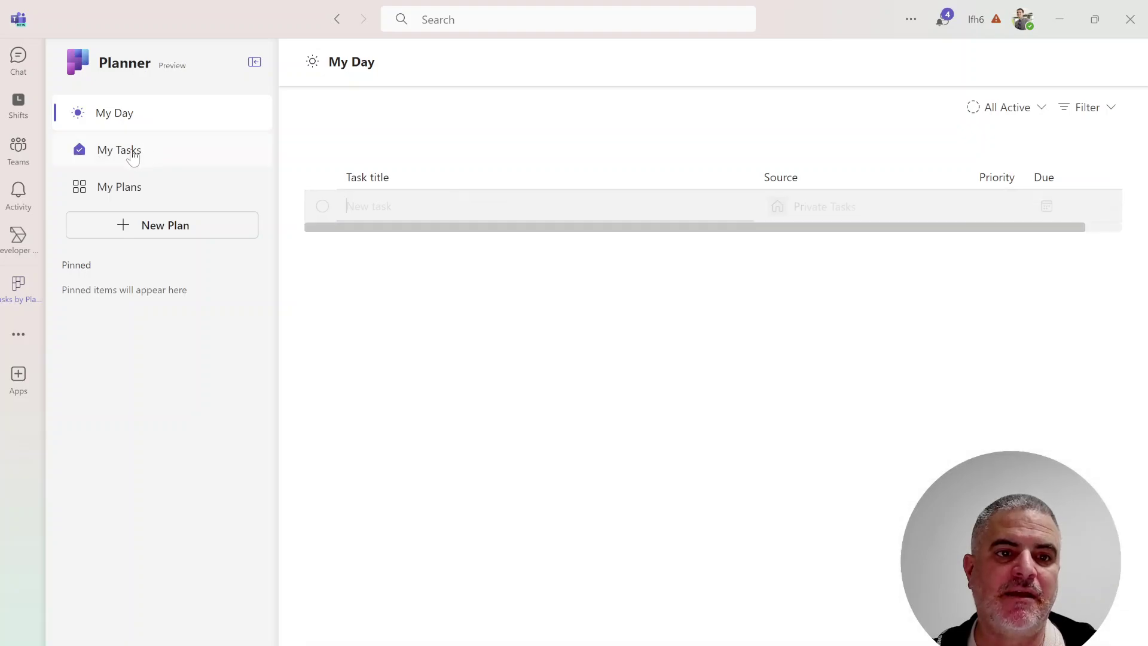
{"action": "left_click", "coordinate": [133, 154]}
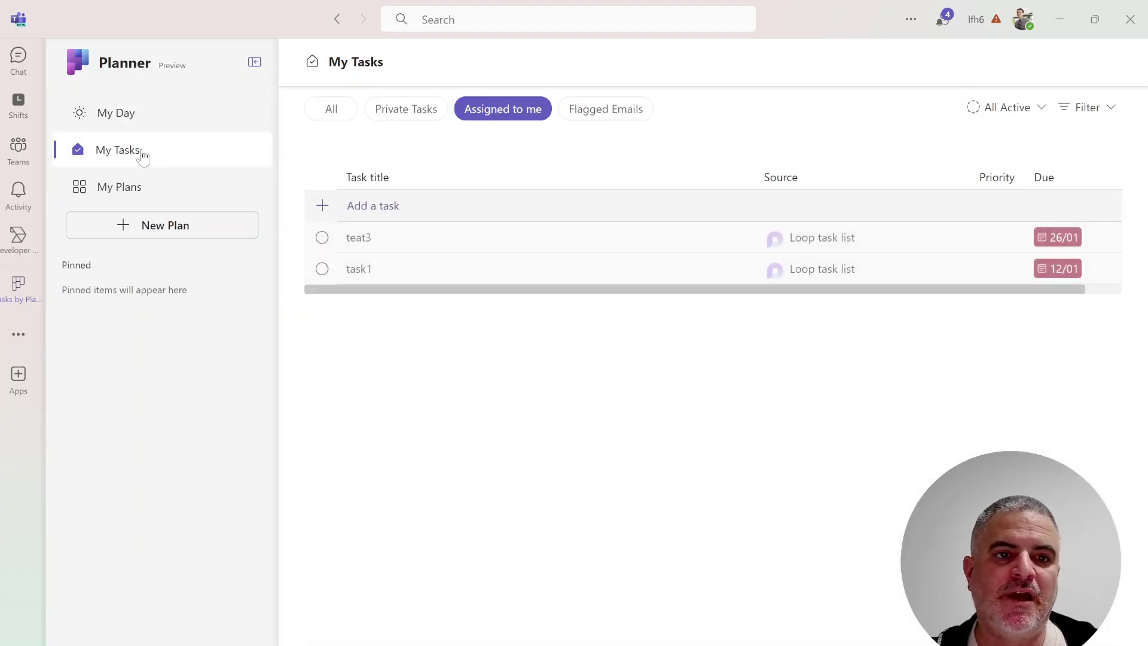
{"action": "left_click", "coordinate": [131, 197]}
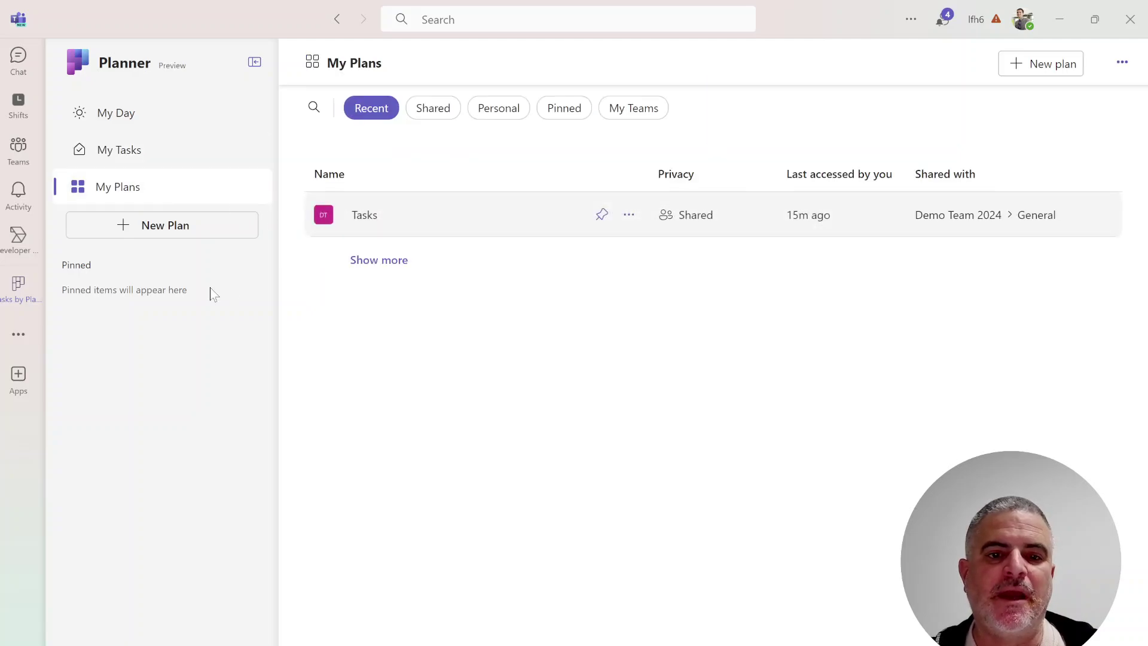
Create a new basic plan named "test" and add it to the Mark 8 Project Team group
{"action": "left_click", "coordinate": [143, 227]}
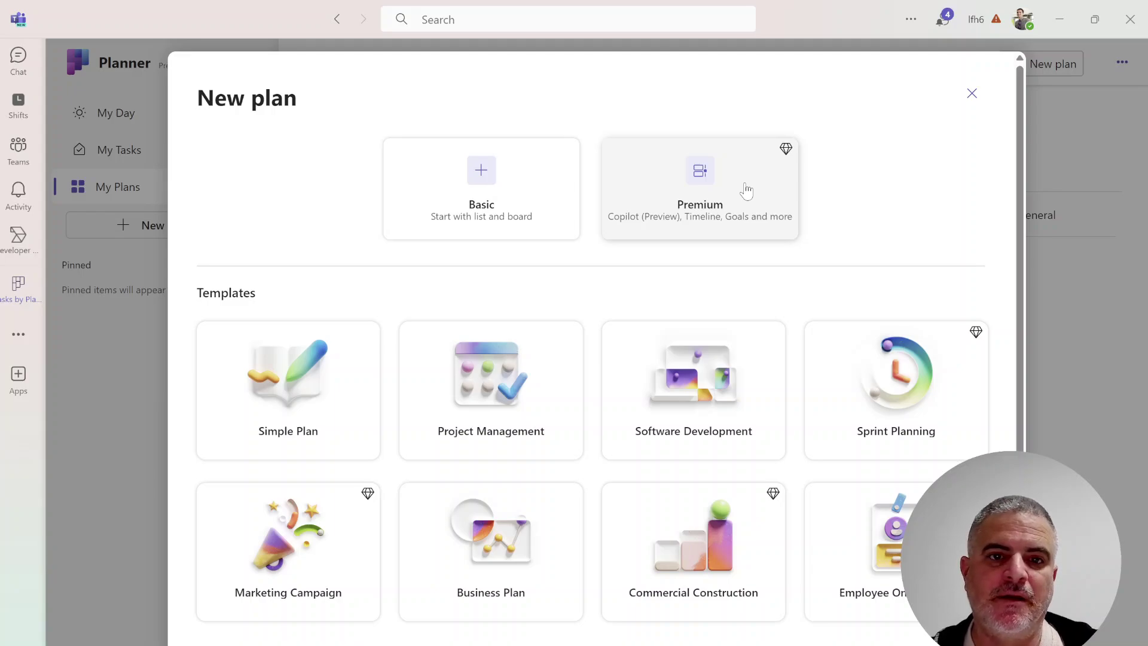
{"action": "left_click", "coordinate": [489, 192]}
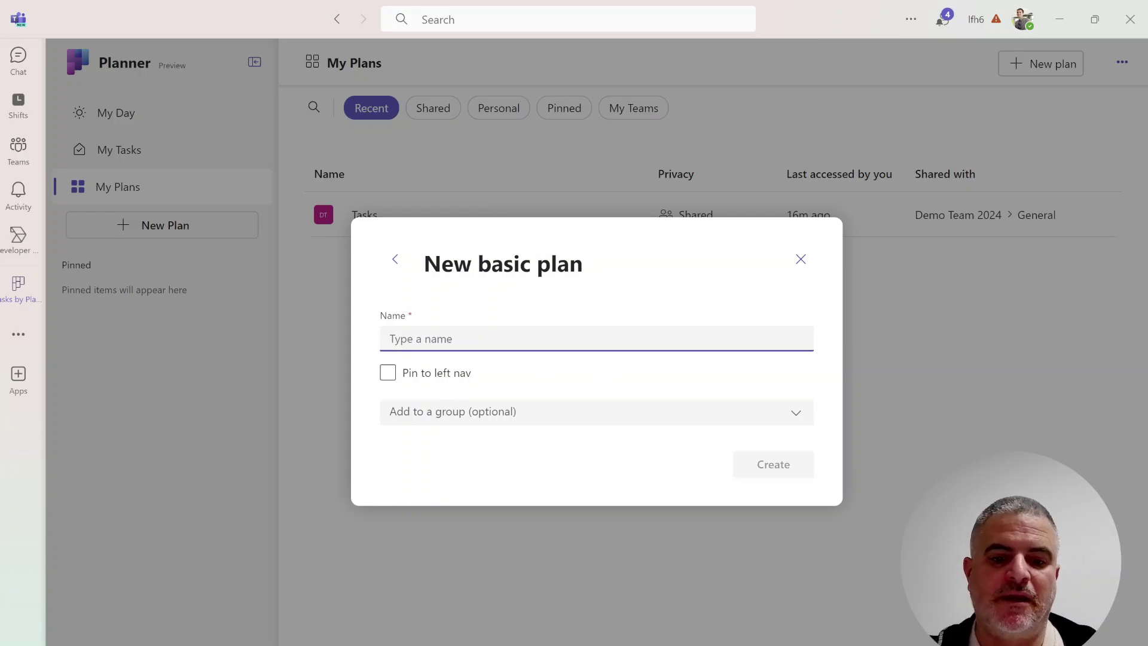
{"action": "type", "text": "test"}
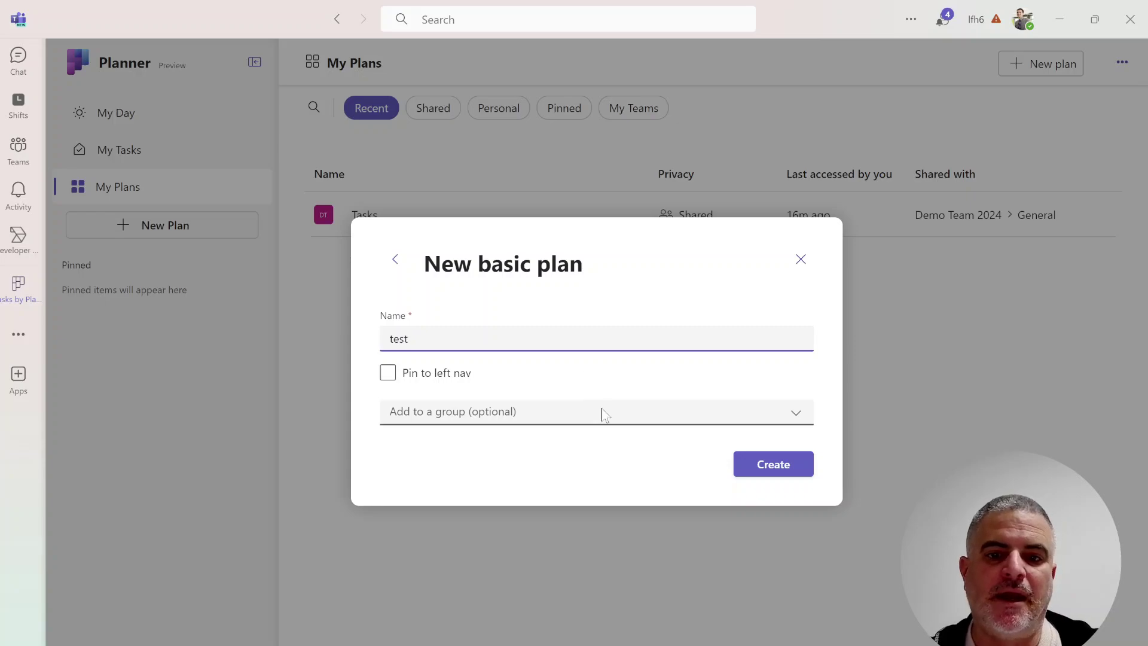
{"action": "left_click", "coordinate": [726, 420]}
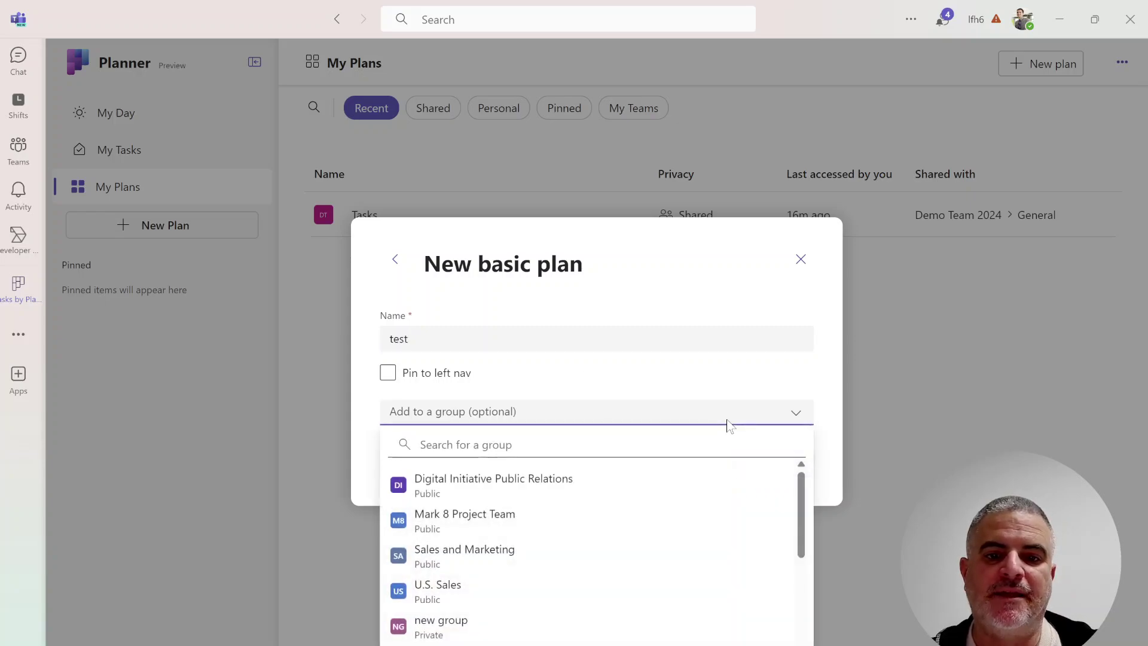
{"action": "left_click", "coordinate": [558, 521]}
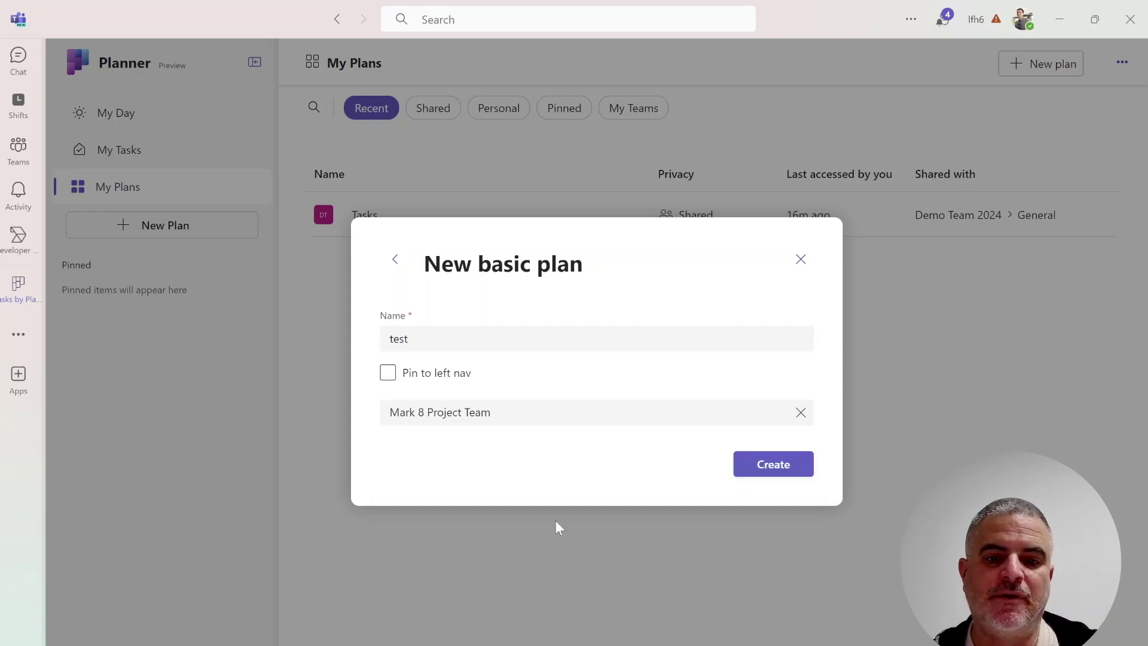
{"action": "left_click", "coordinate": [799, 465]}
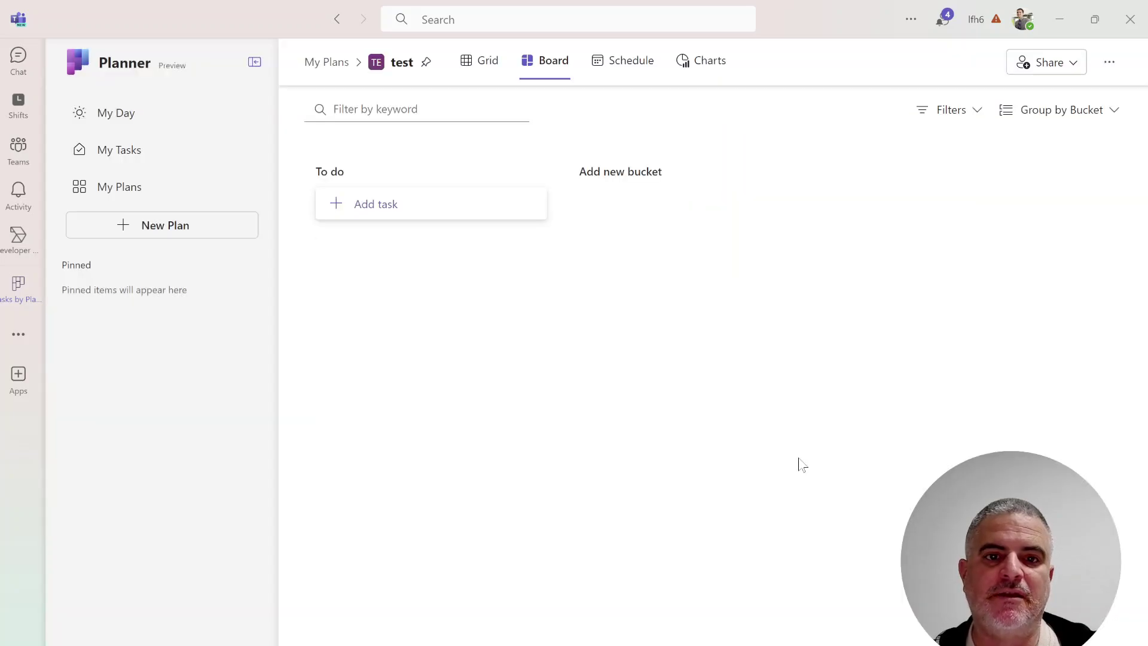
Look over the new plan choices, and view the test plan as Charts, Schedule, Board and Grid
{"action": "left_click", "coordinate": [156, 228]}
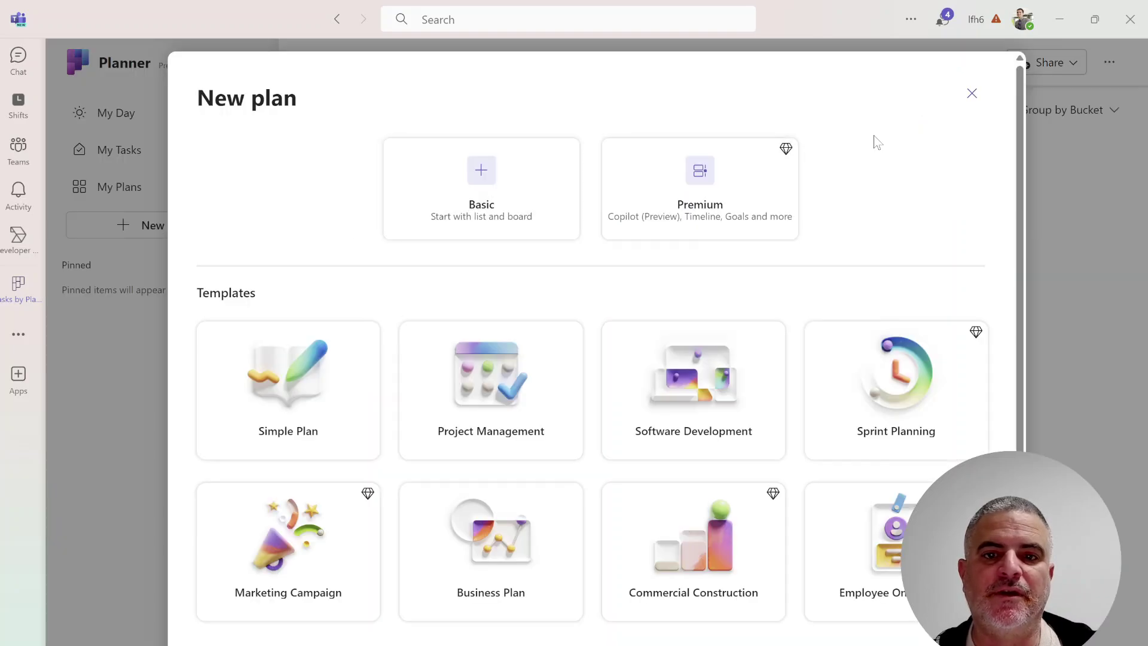
{"action": "left_click", "coordinate": [971, 96]}
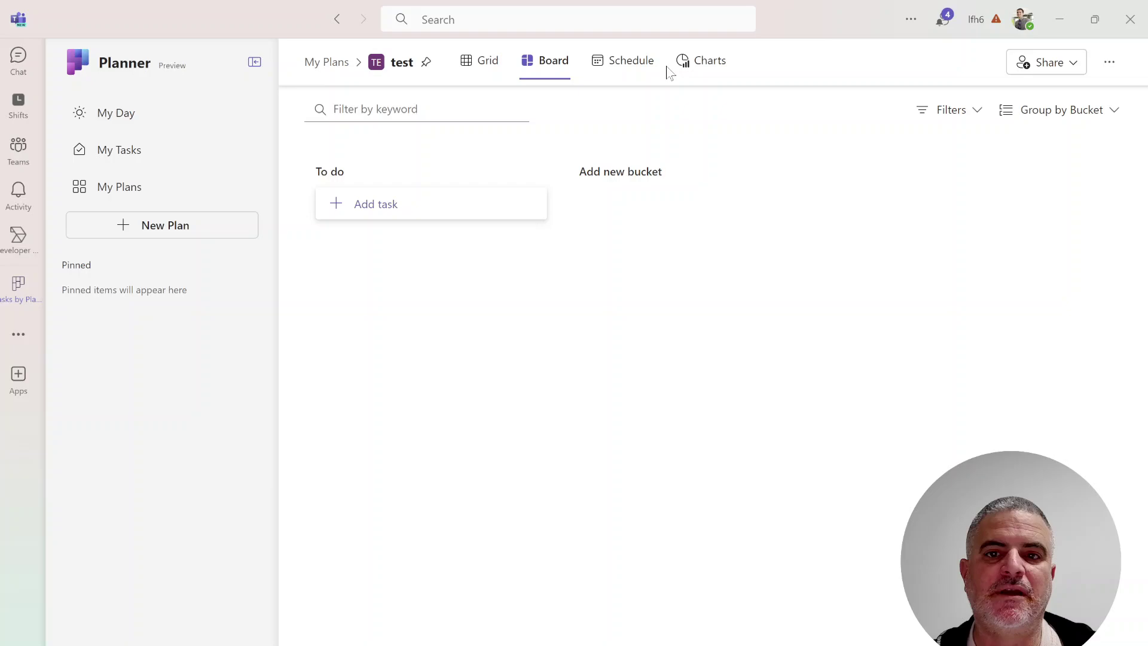
{"action": "left_click", "coordinate": [696, 70]}
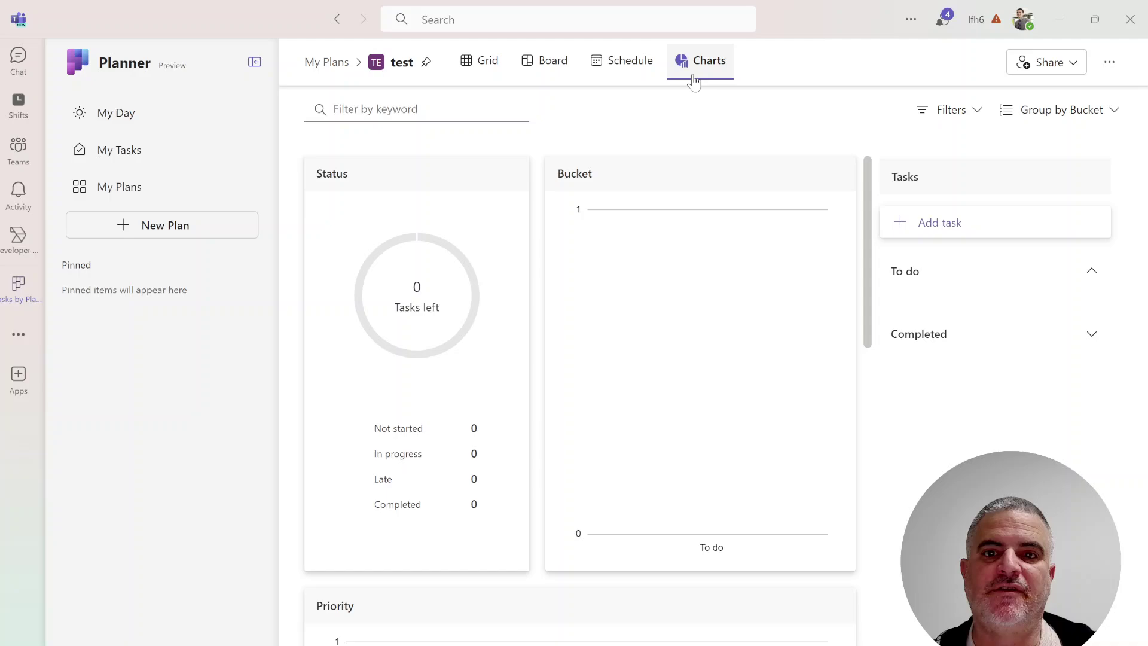
{"action": "left_click", "coordinate": [623, 71]}
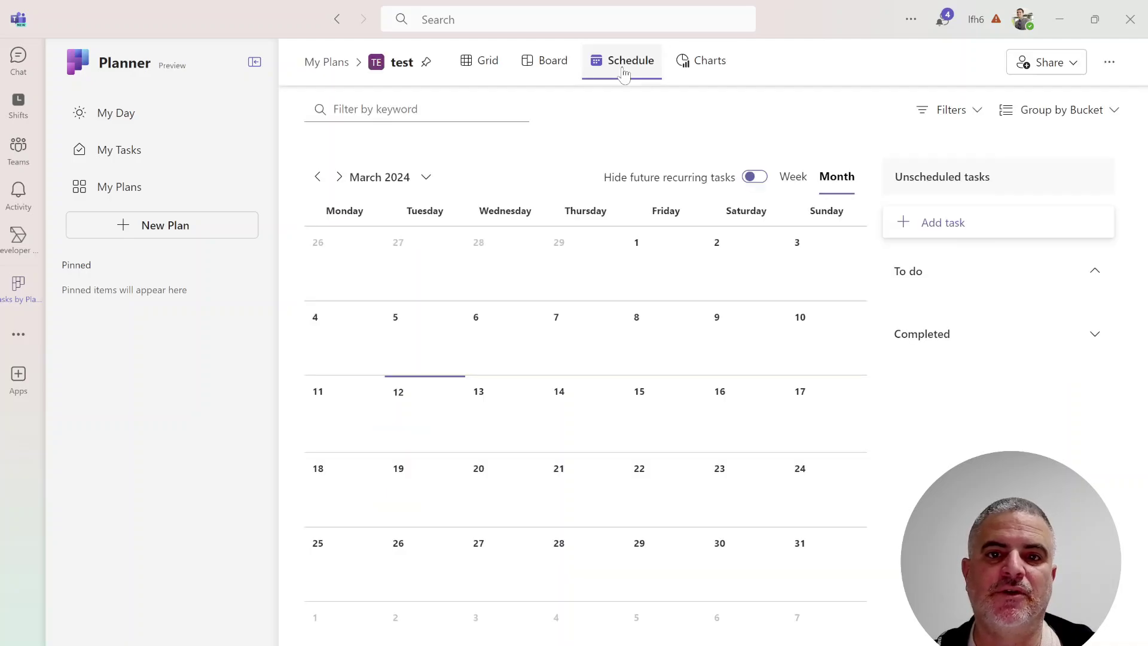
{"action": "left_click", "coordinate": [536, 71]}
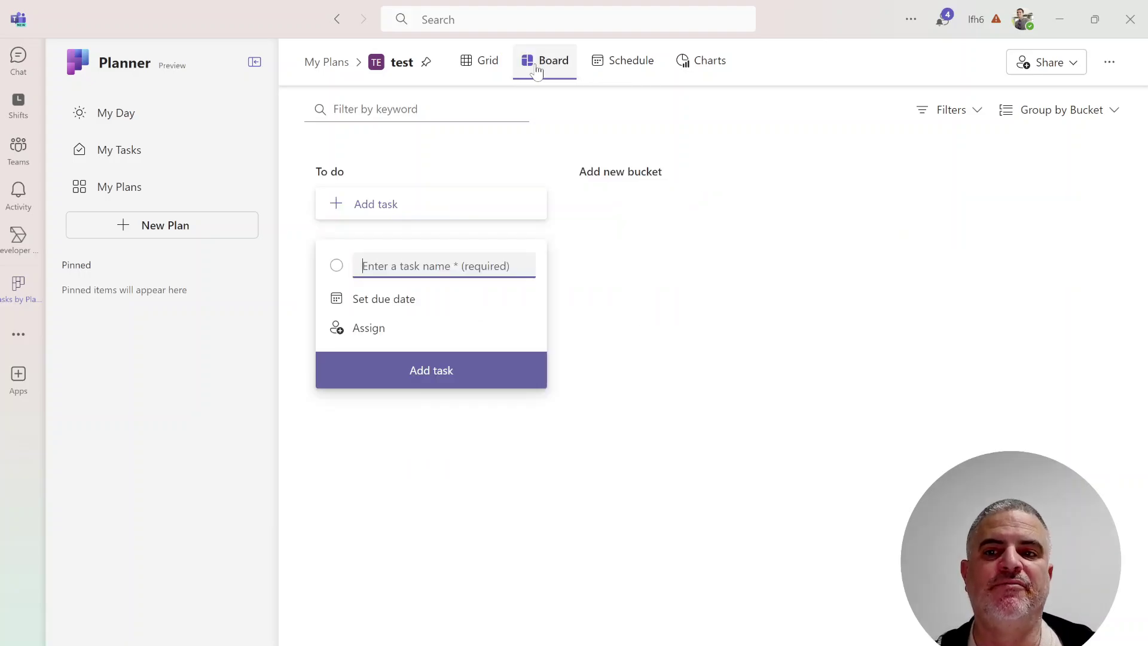
{"action": "left_click", "coordinate": [482, 72]}
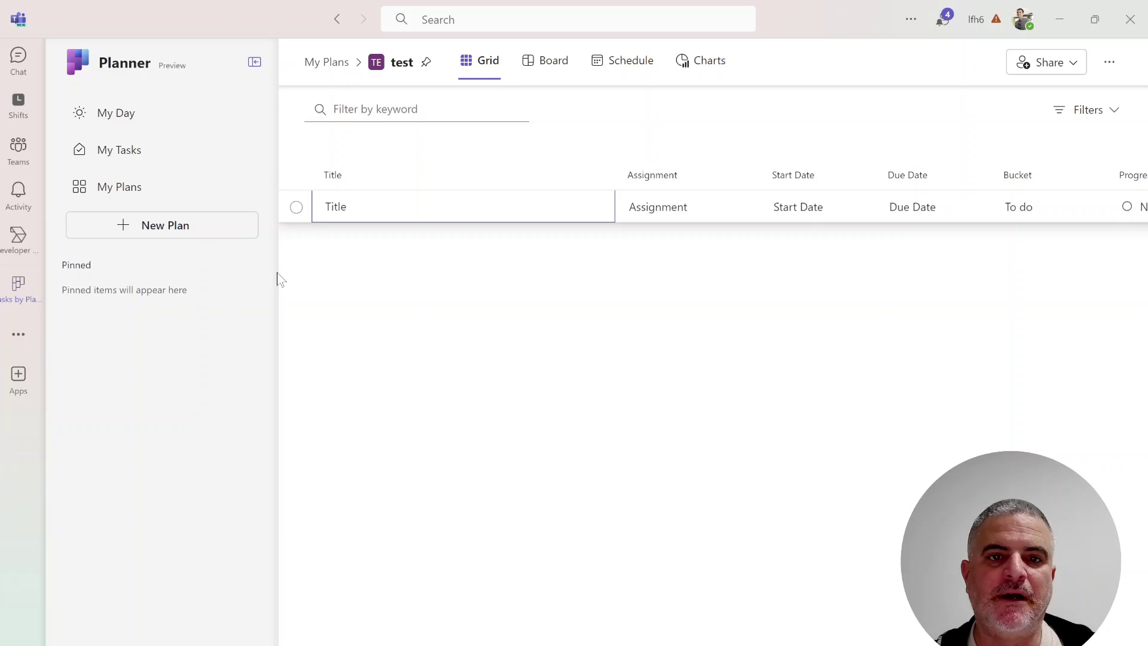
Examine the new plan templates, including the Project Management template's preview and the full template list
{"action": "left_click", "coordinate": [148, 227]}
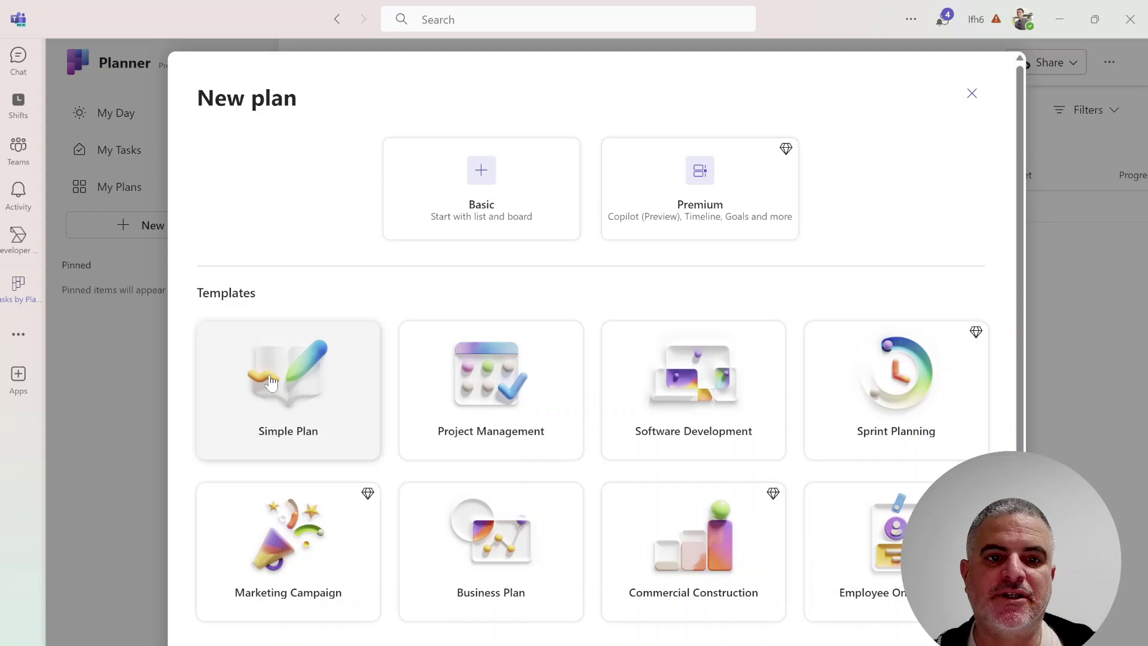
{"action": "scroll", "coordinate": [1019, 275], "scroll_direction": "down", "scroll_amount": 1}
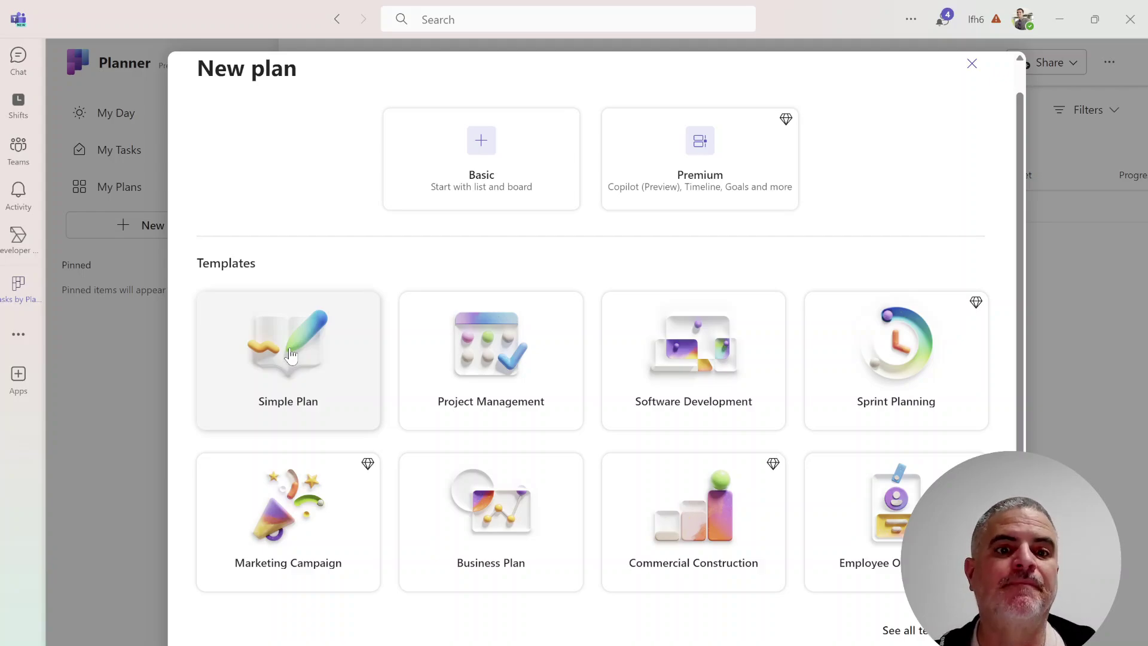
{"action": "left_click", "coordinate": [498, 343]}
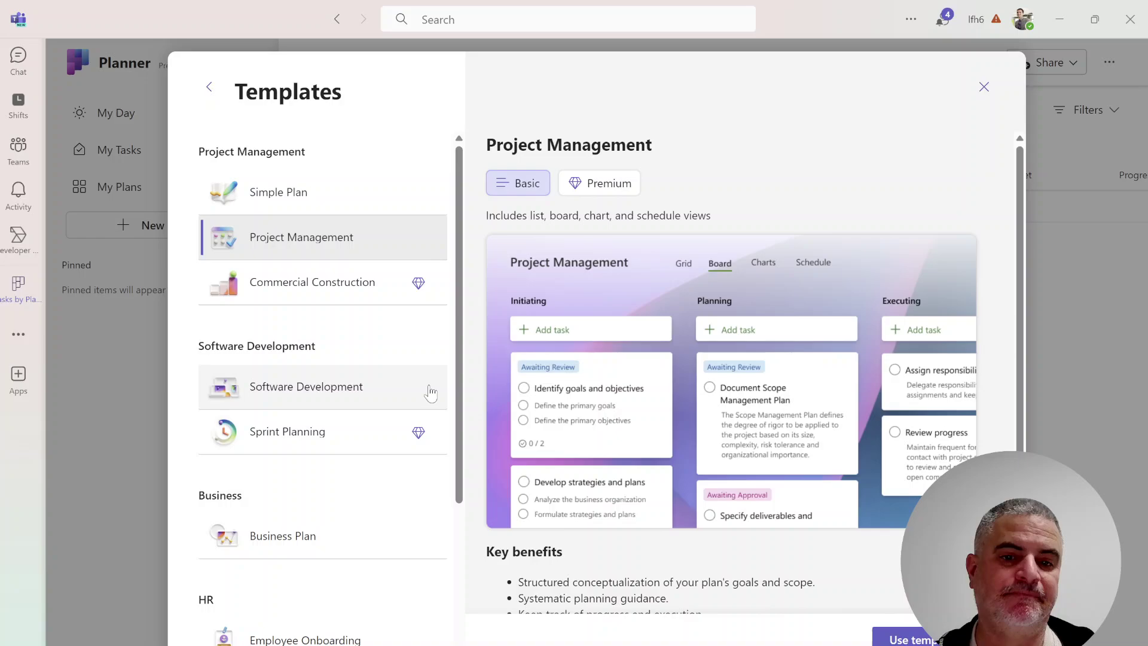
{"action": "scroll", "coordinate": [466, 406], "scroll_direction": "down", "scroll_amount": 4}
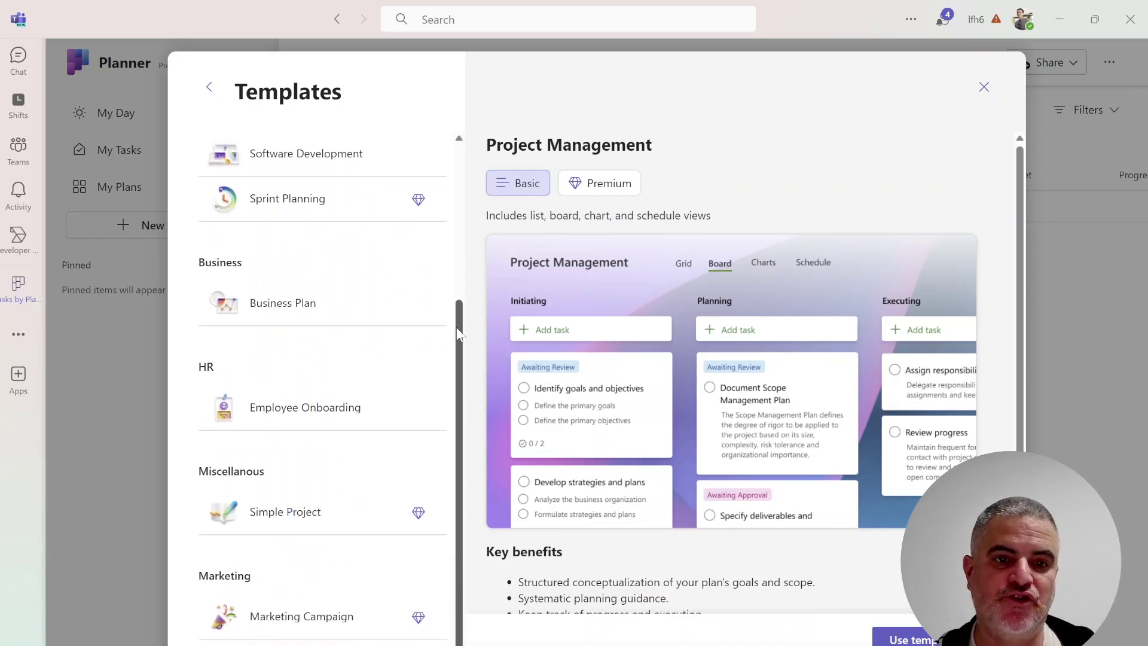
{"action": "scroll", "coordinate": [463, 389], "scroll_direction": "up", "scroll_amount": 4}
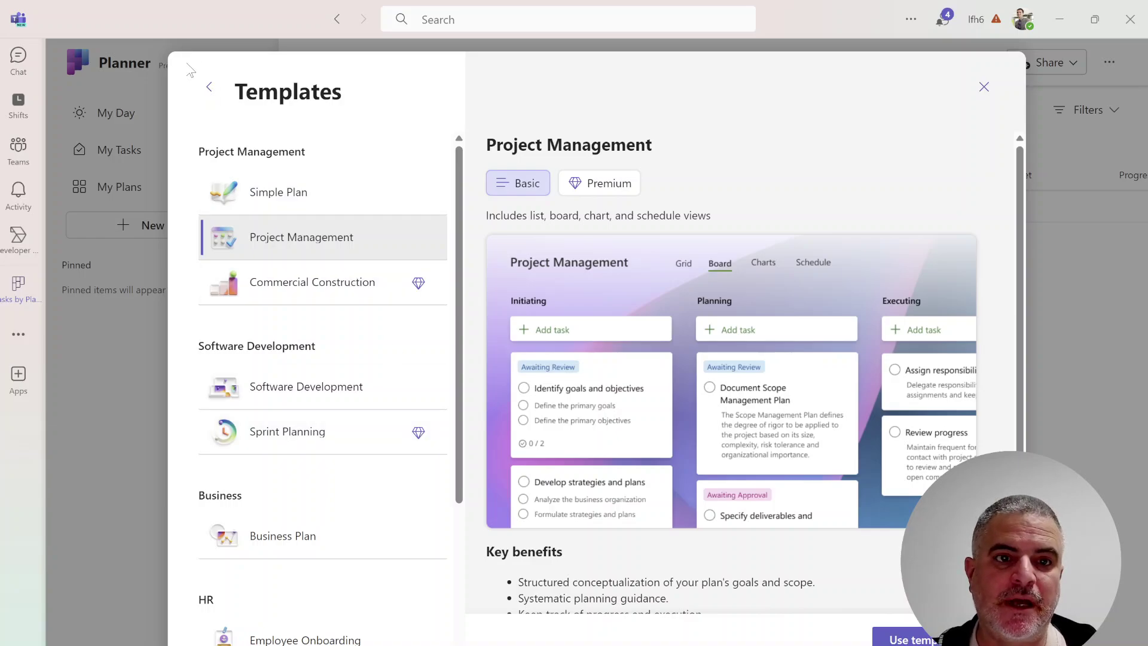
{"action": "left_click", "coordinate": [209, 88]}
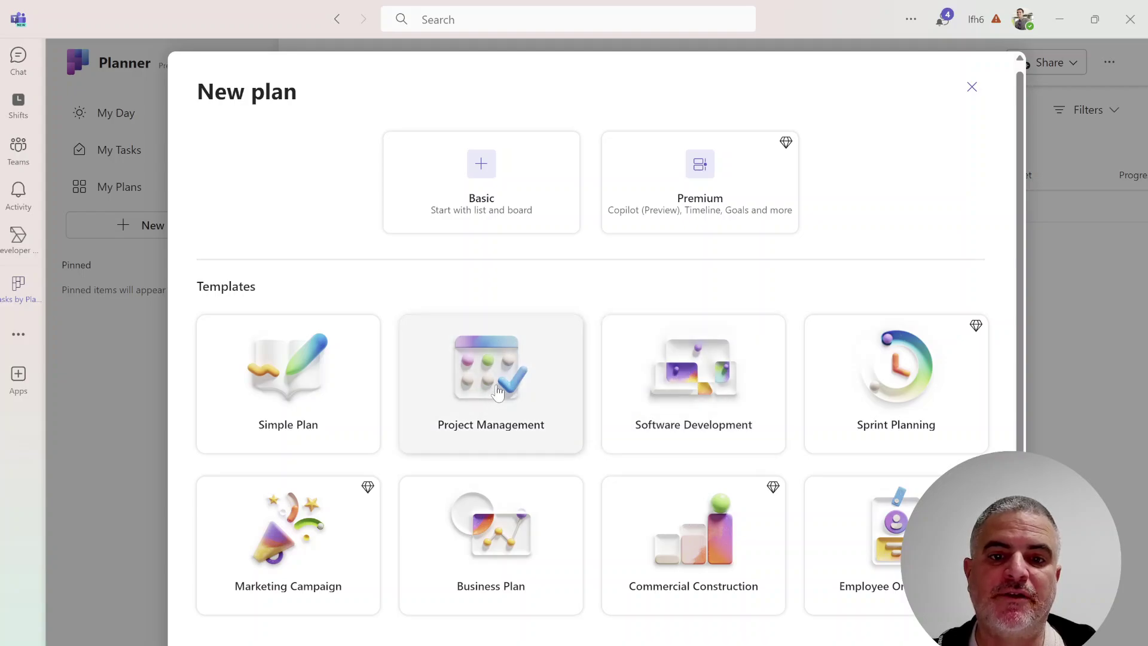
Create a basic plan from the Software Development template, keeping its default name and adding it to the Demo IT group
{"action": "left_click", "coordinate": [695, 378]}
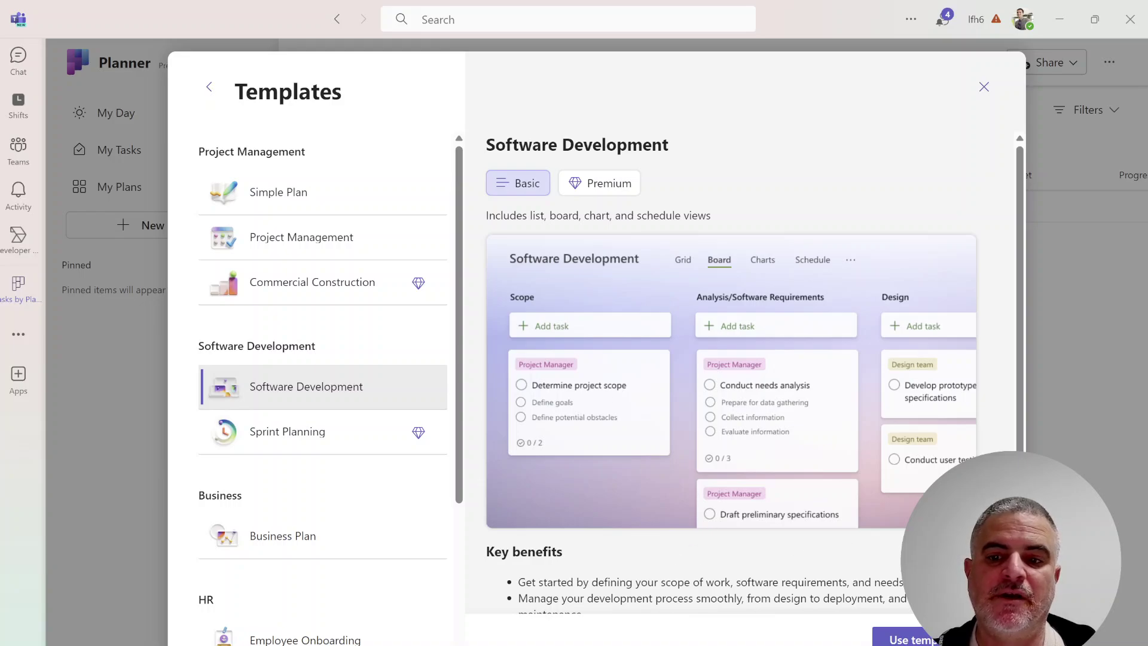
{"action": "left_click", "coordinate": [896, 638]}
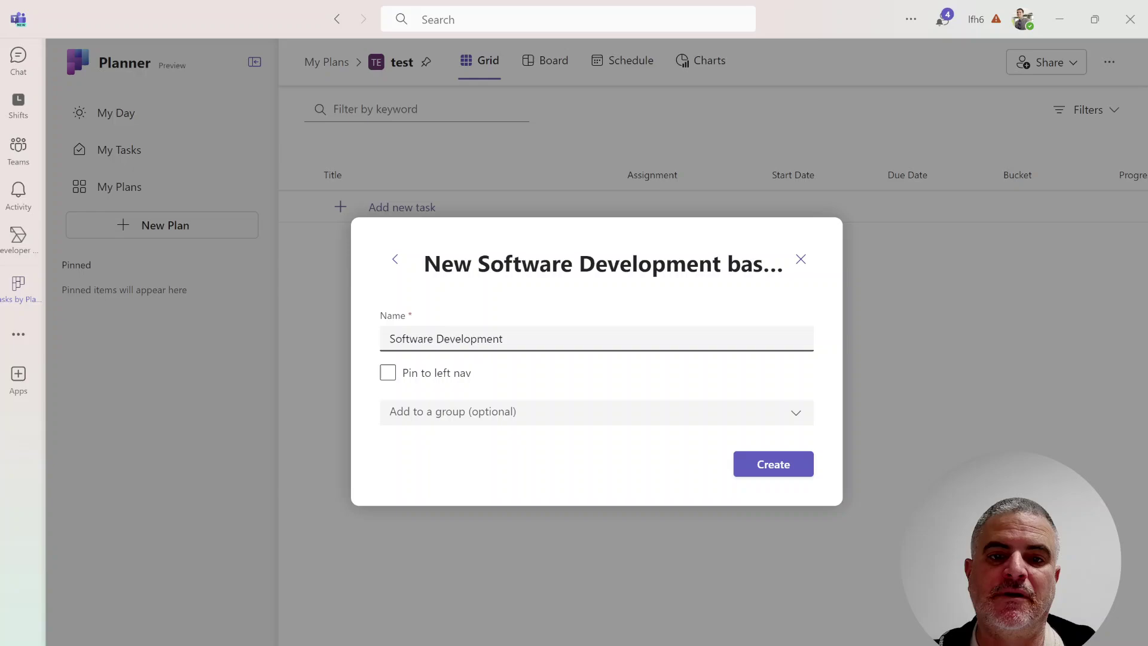
{"action": "left_click", "coordinate": [482, 419]}
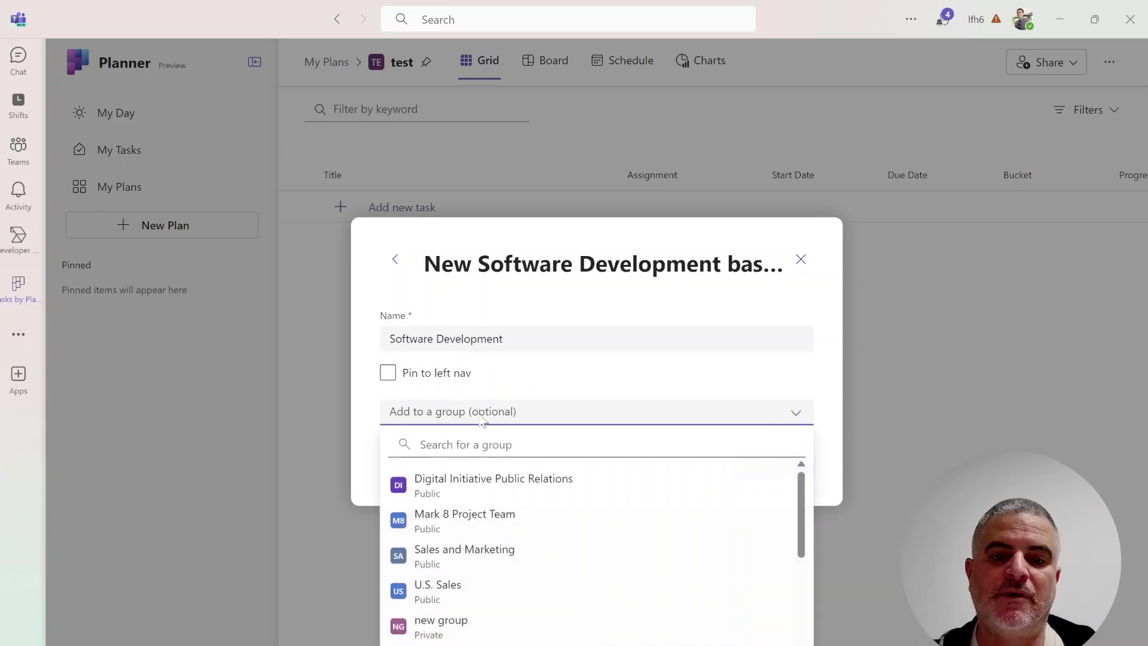
{"action": "left_click", "coordinate": [626, 382]}
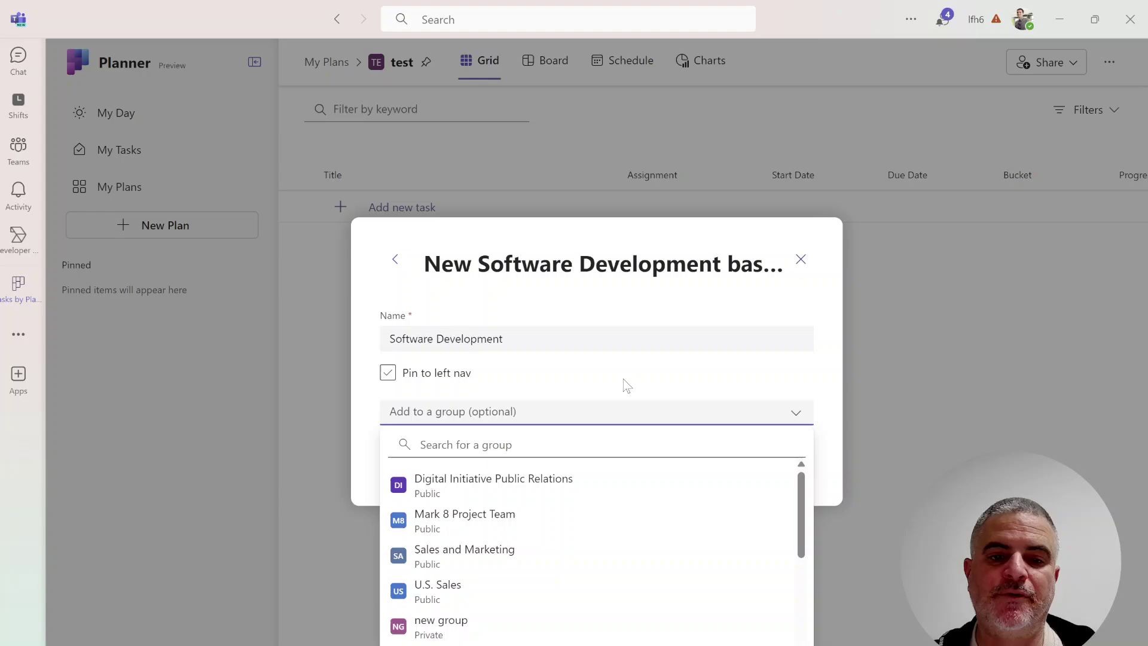
{"action": "left_click", "coordinate": [626, 385]}
{"action": "left_click", "coordinate": [625, 385]}
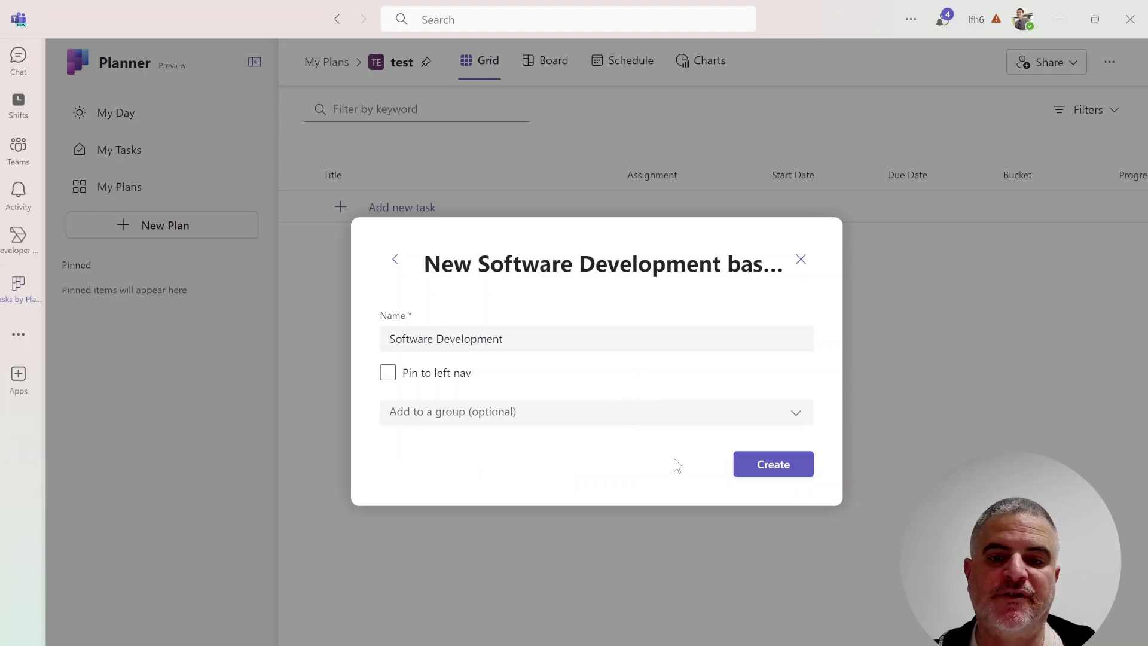
{"action": "left_click", "coordinate": [528, 422]}
{"action": "scroll", "coordinate": [792, 598], "scroll_direction": "down", "scroll_amount": 5}
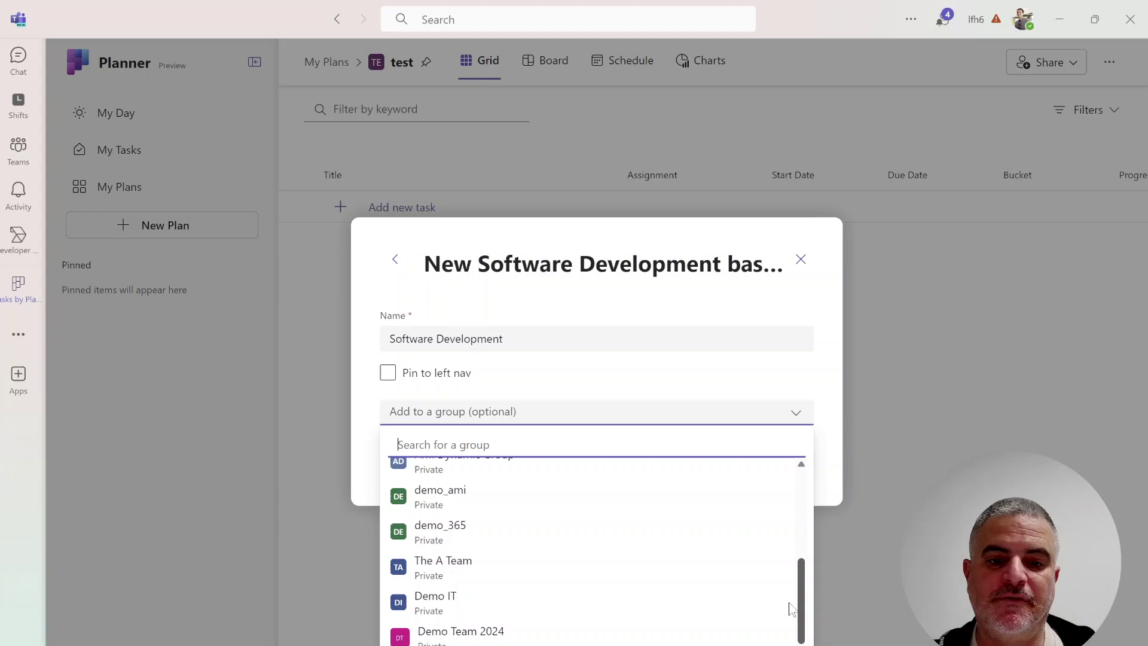
{"action": "left_click", "coordinate": [541, 604]}
{"action": "left_click", "coordinate": [770, 469]}
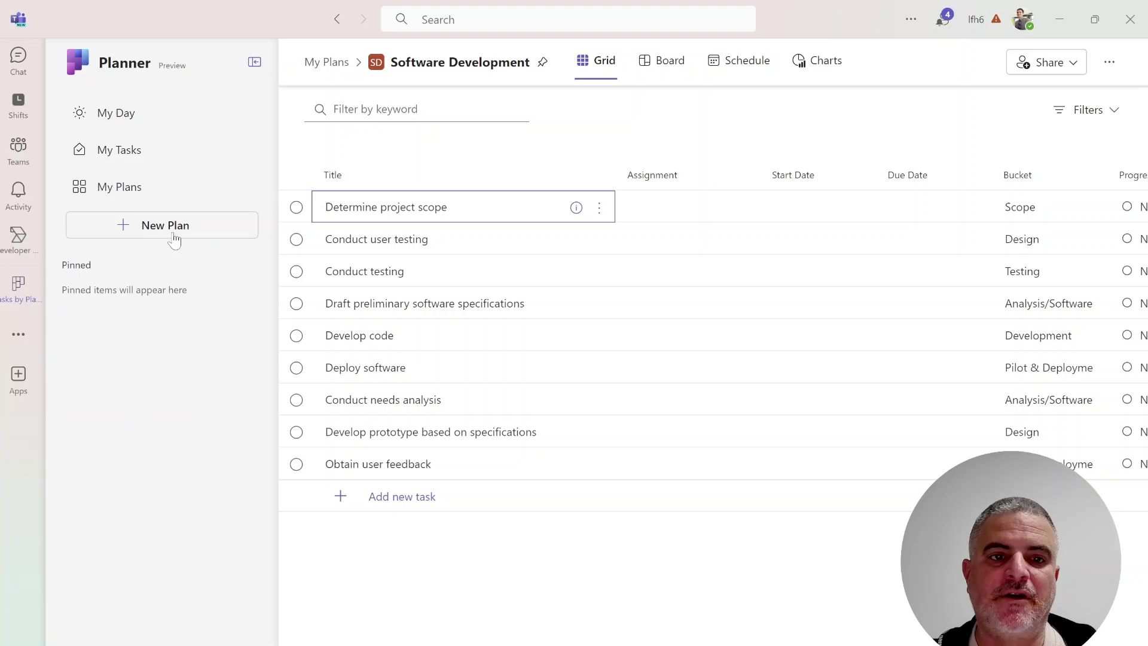
Preview the premium Marketing Campaign template from the new plan choices, and close the template preview
{"action": "left_click", "coordinate": [174, 238]}
{"action": "left_click", "coordinate": [972, 94]}
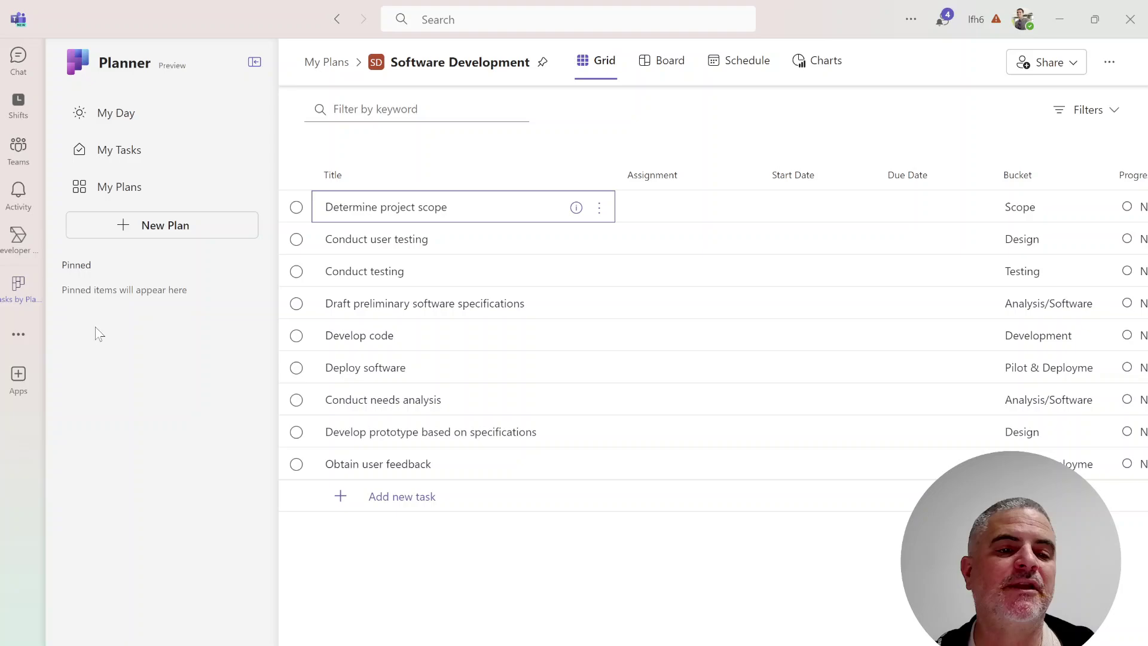
{"action": "left_click", "coordinate": [167, 226]}
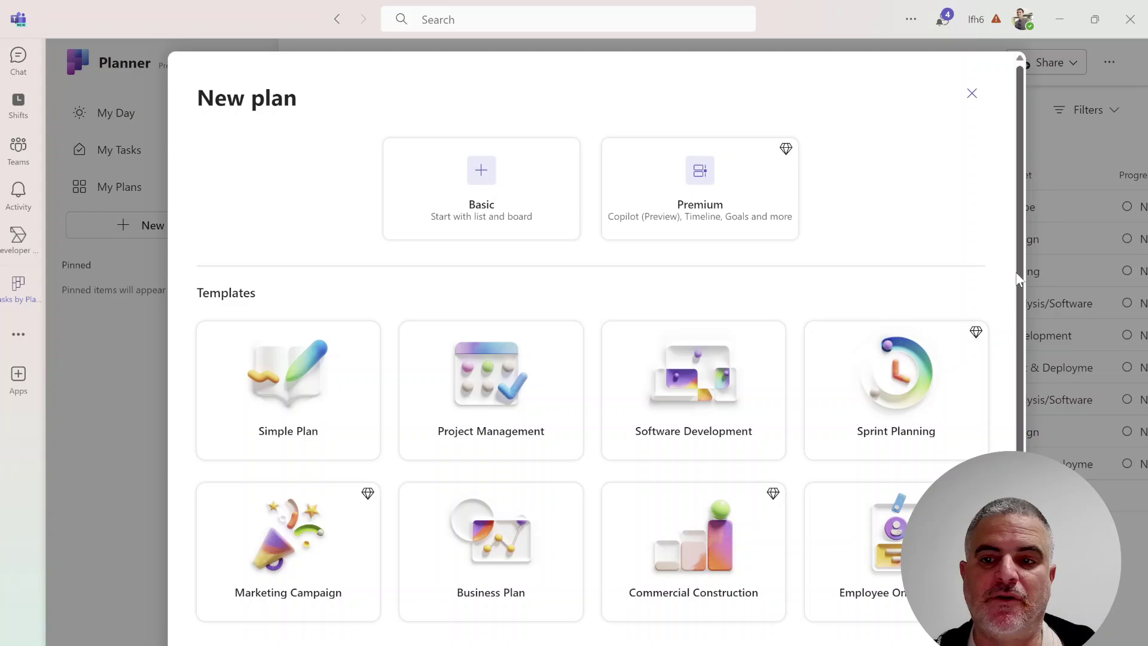
{"action": "scroll", "coordinate": [1018, 341], "scroll_direction": "down", "scroll_amount": 2}
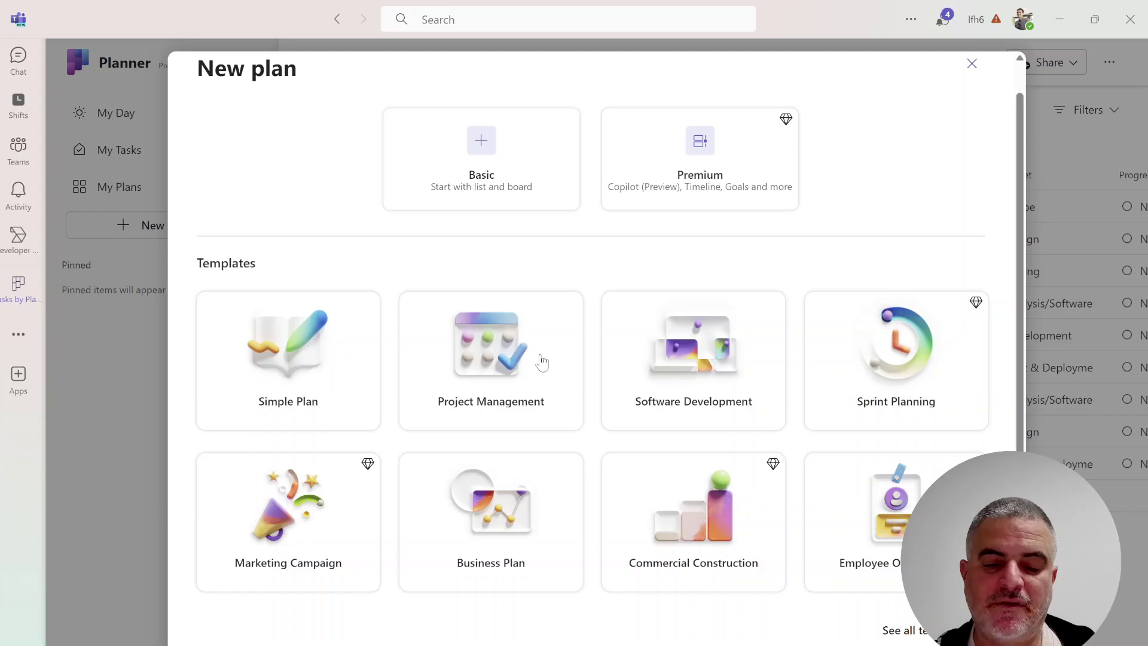
{"action": "left_click", "coordinate": [292, 500]}
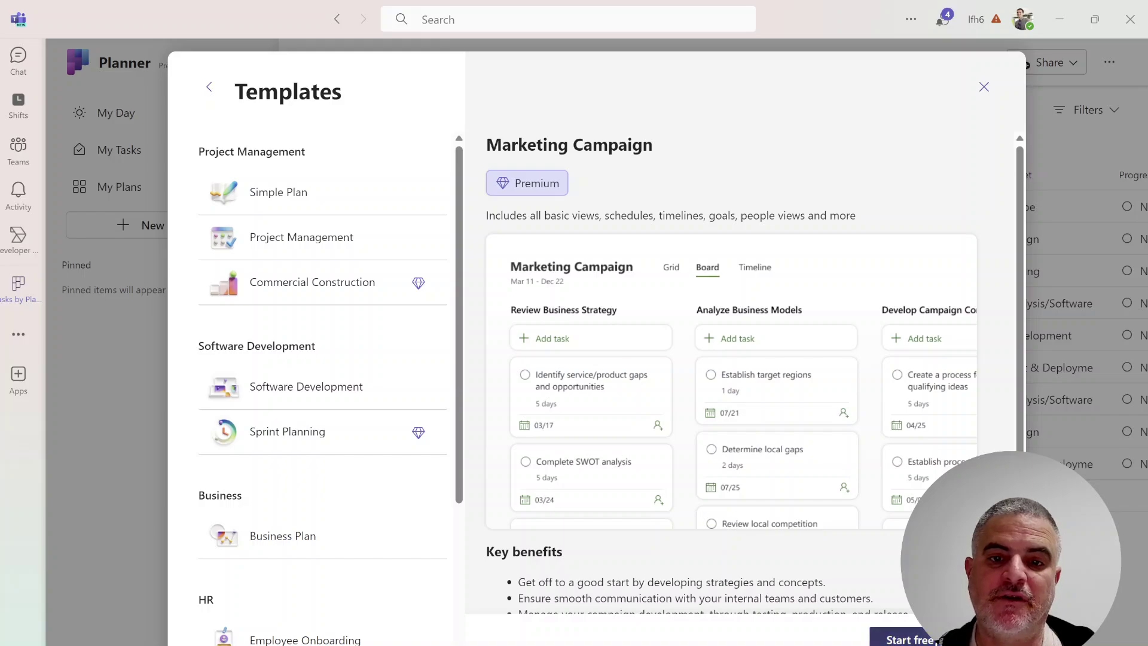
{"action": "mouse_move", "coordinate": [877, 635]}
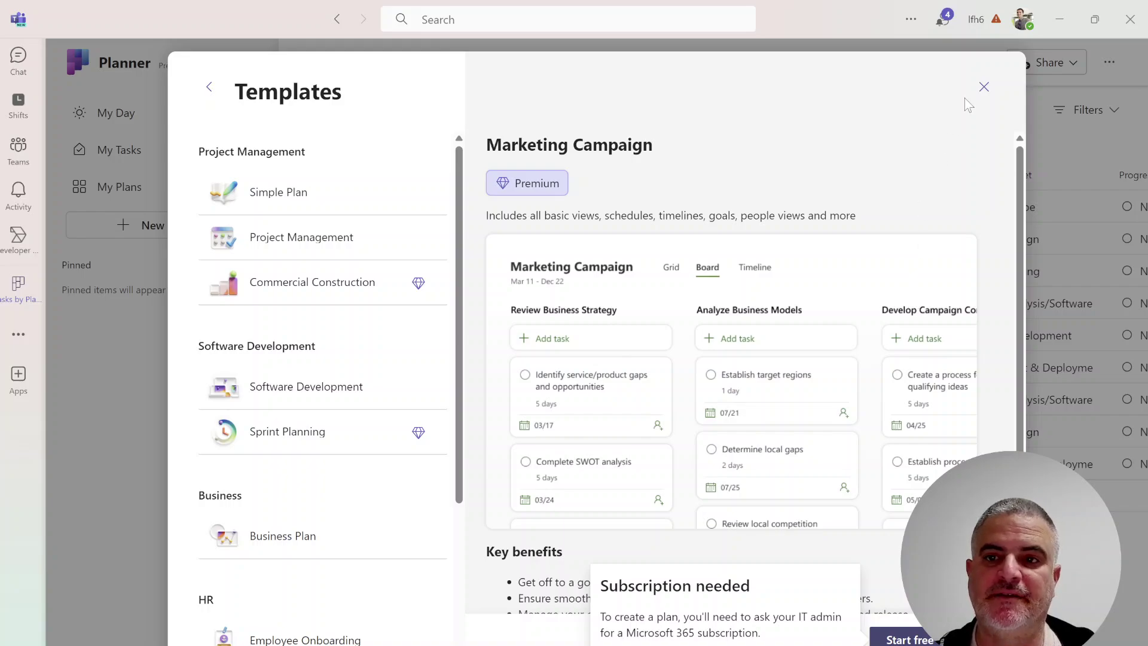
{"action": "left_click", "coordinate": [984, 88]}
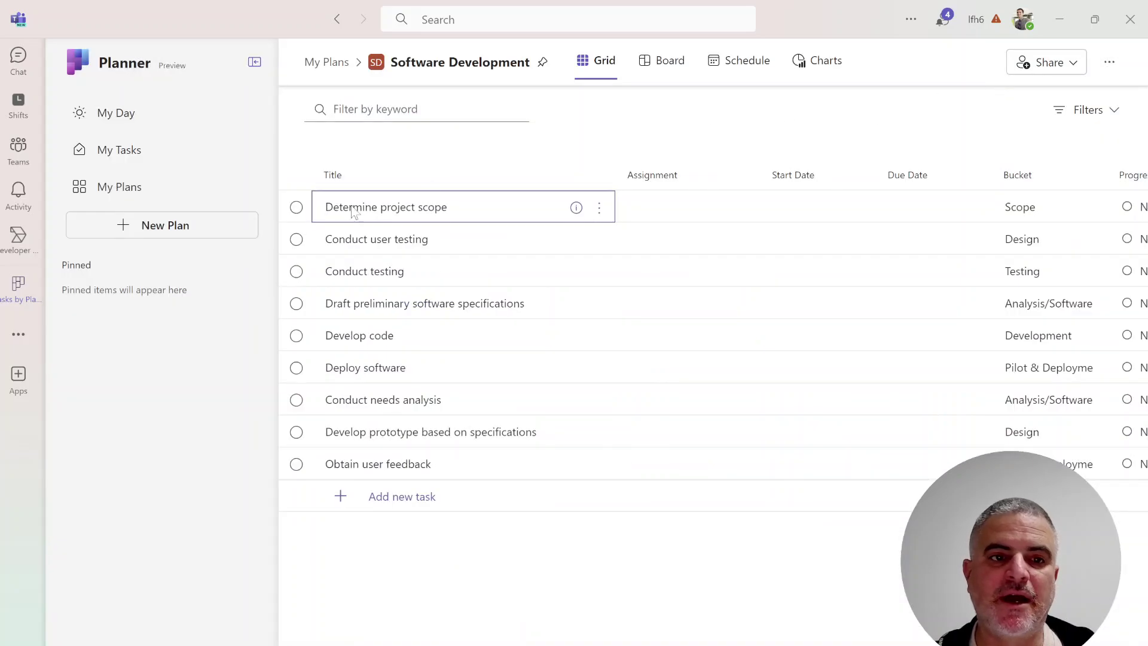
Display the new plan choices in Teams, and switch to Chrome under the profile signed in to Microsoft 365
{"action": "left_click", "coordinate": [162, 240]}
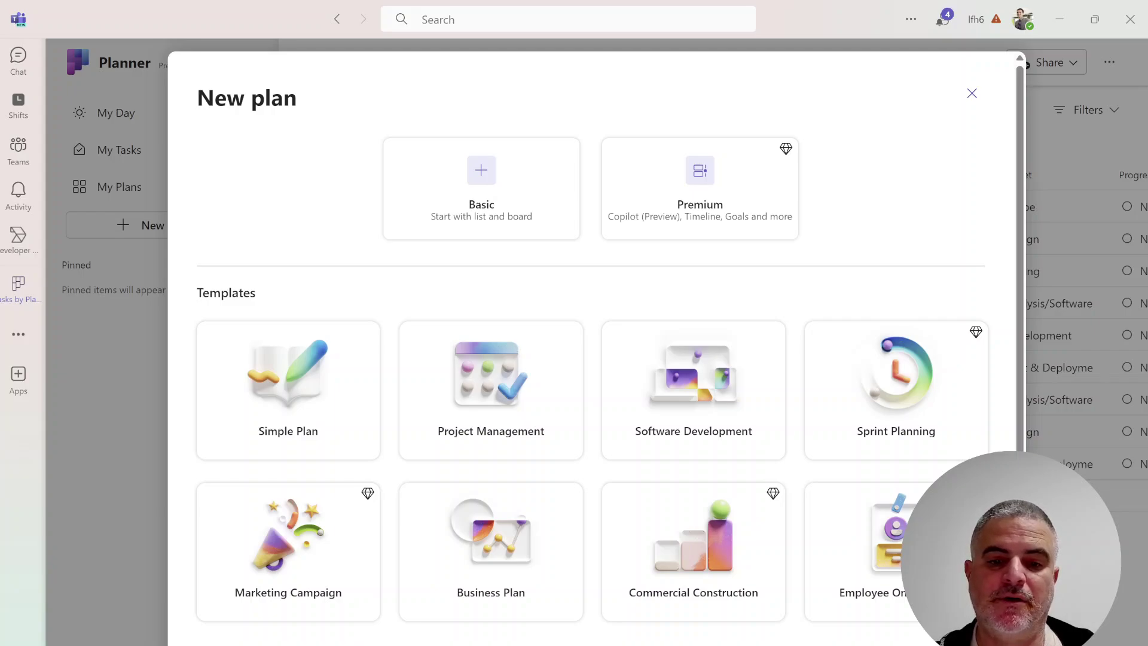
{"action": "key", "text": "alt+Tab"}
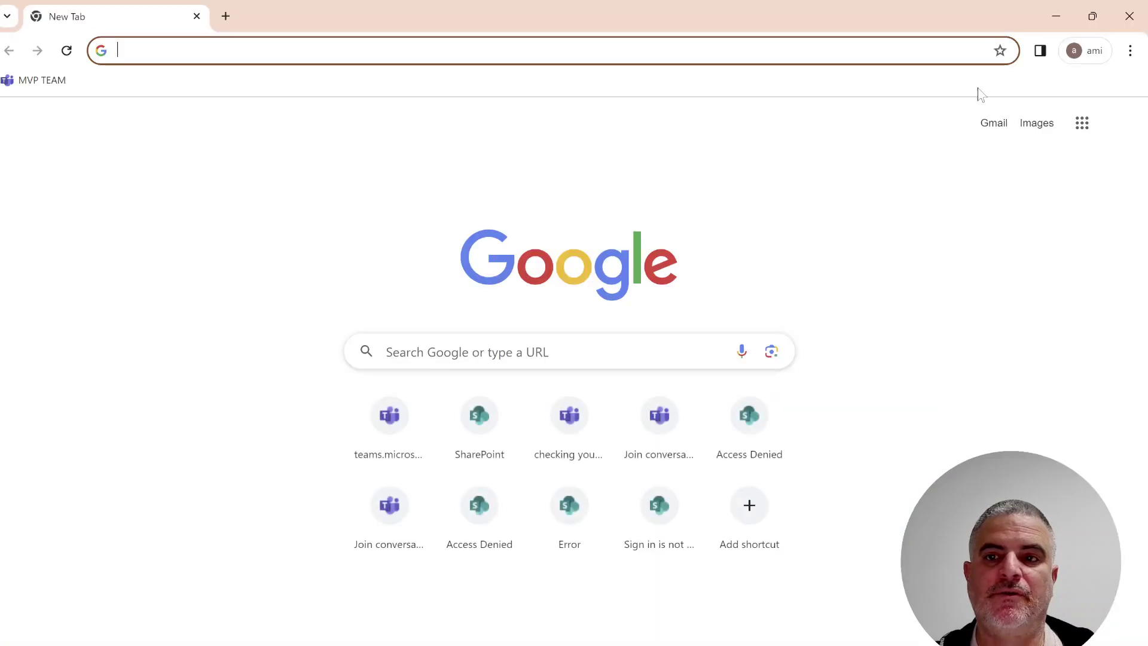
{"action": "left_click", "coordinate": [1085, 51]}
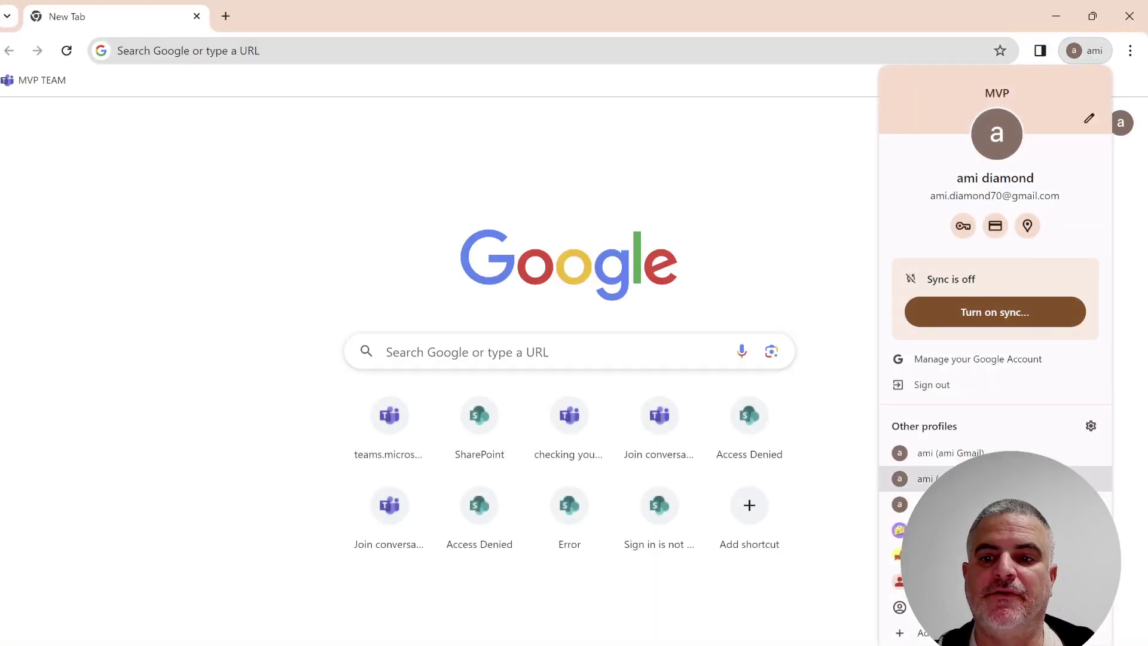
{"action": "left_click", "coordinate": [921, 478]}
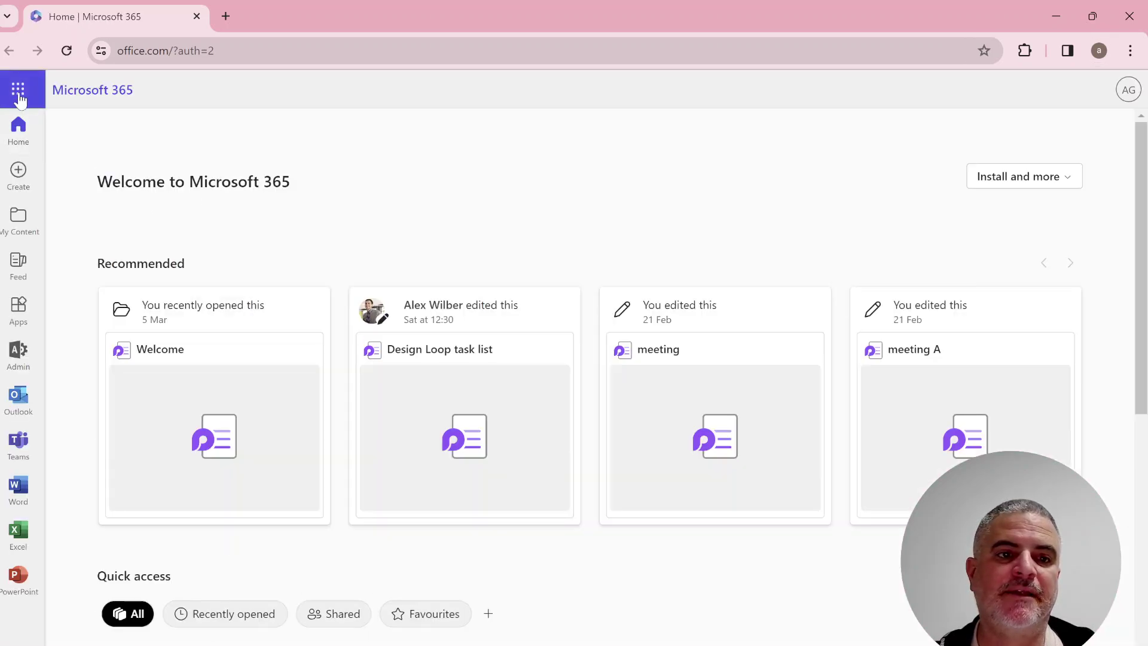
Launch the Planner web app from the Microsoft 365 home page and display its new plan templates
{"action": "left_click", "coordinate": [19, 91]}
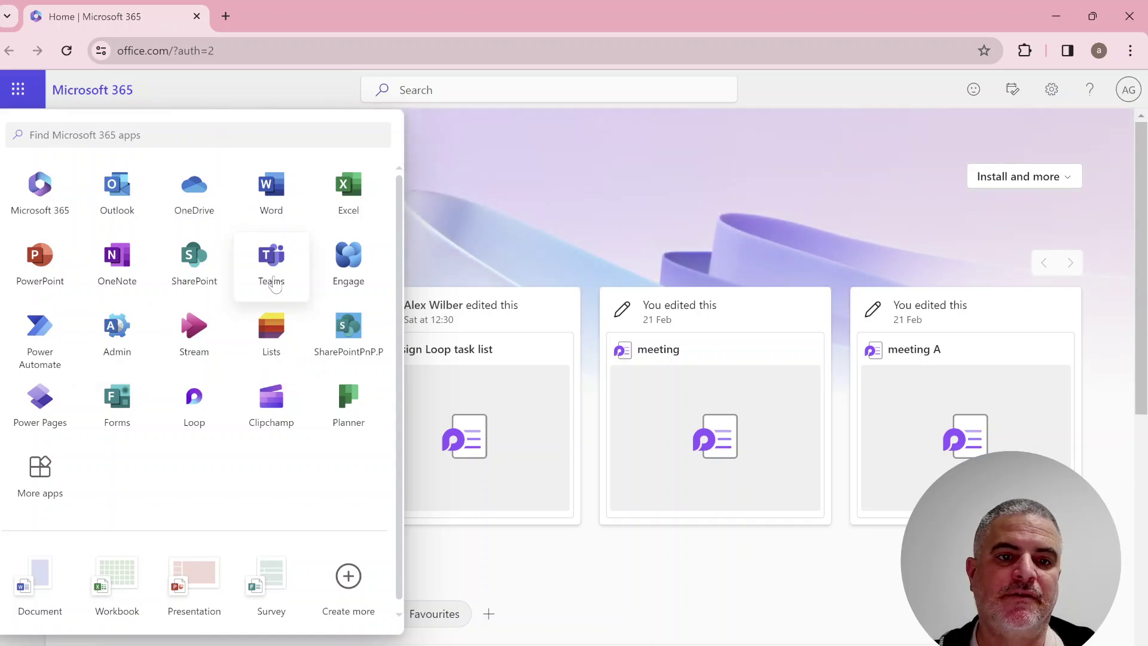
{"action": "left_click", "coordinate": [350, 418]}
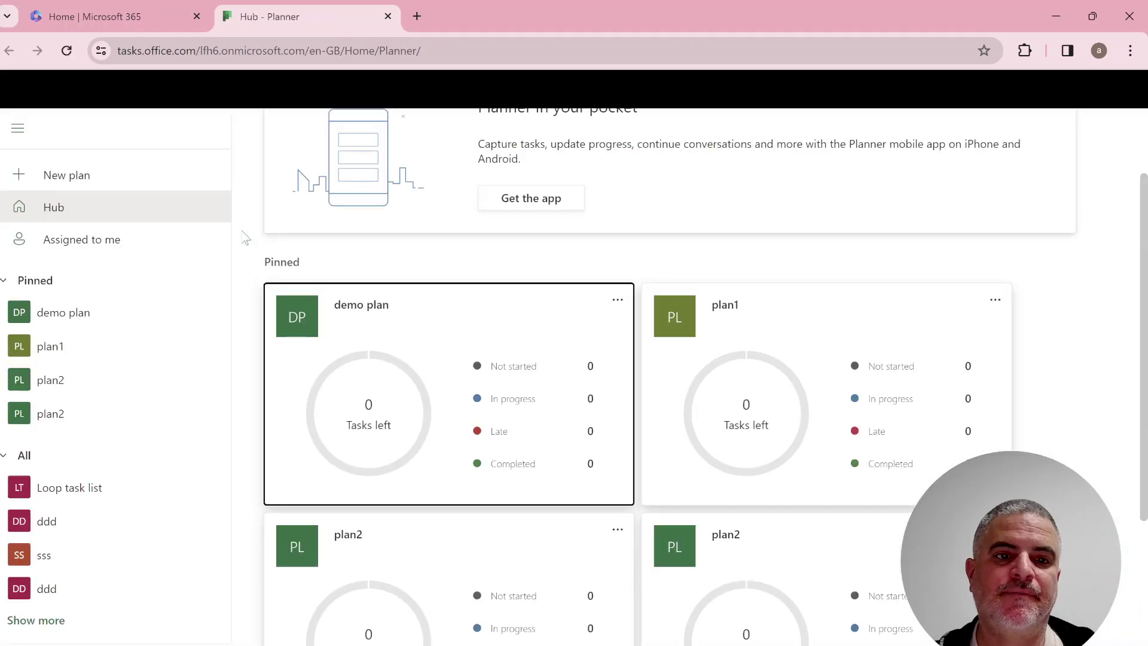
{"action": "left_click", "coordinate": [67, 176]}
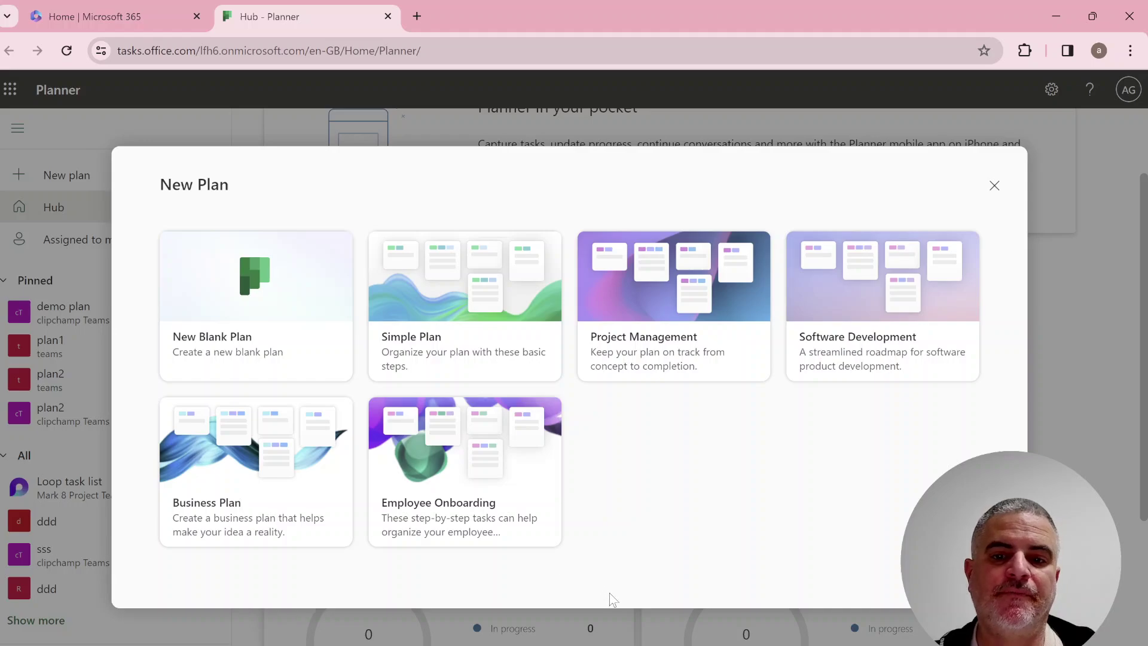
Switch back to Microsoft Teams and look over its new plan templates for comparison with Planner on the web
{"action": "mouse_move", "coordinate": [643, 645]}
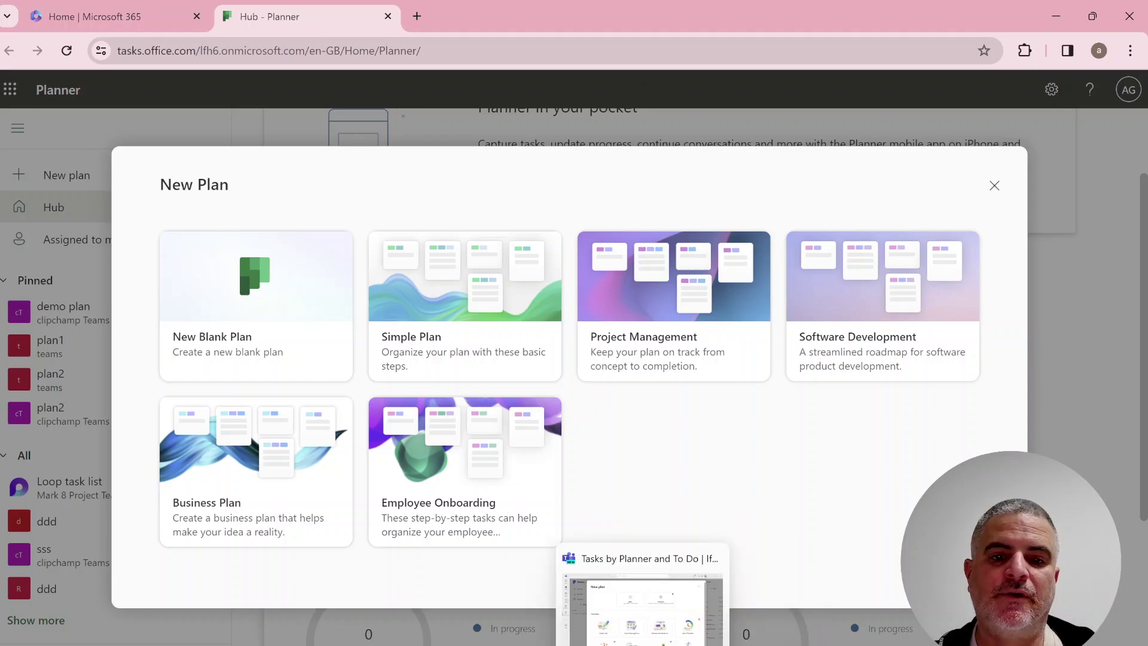
{"action": "left_click", "coordinate": [643, 598]}
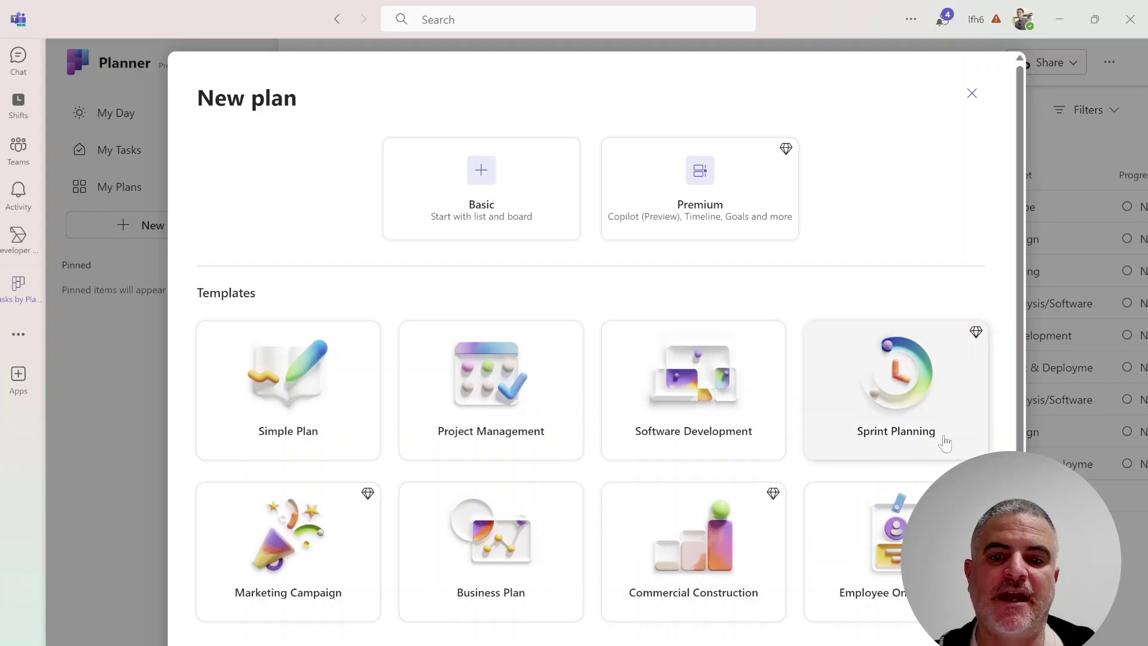
{"action": "scroll", "coordinate": [1024, 407], "scroll_direction": "down", "scroll_amount": 1}
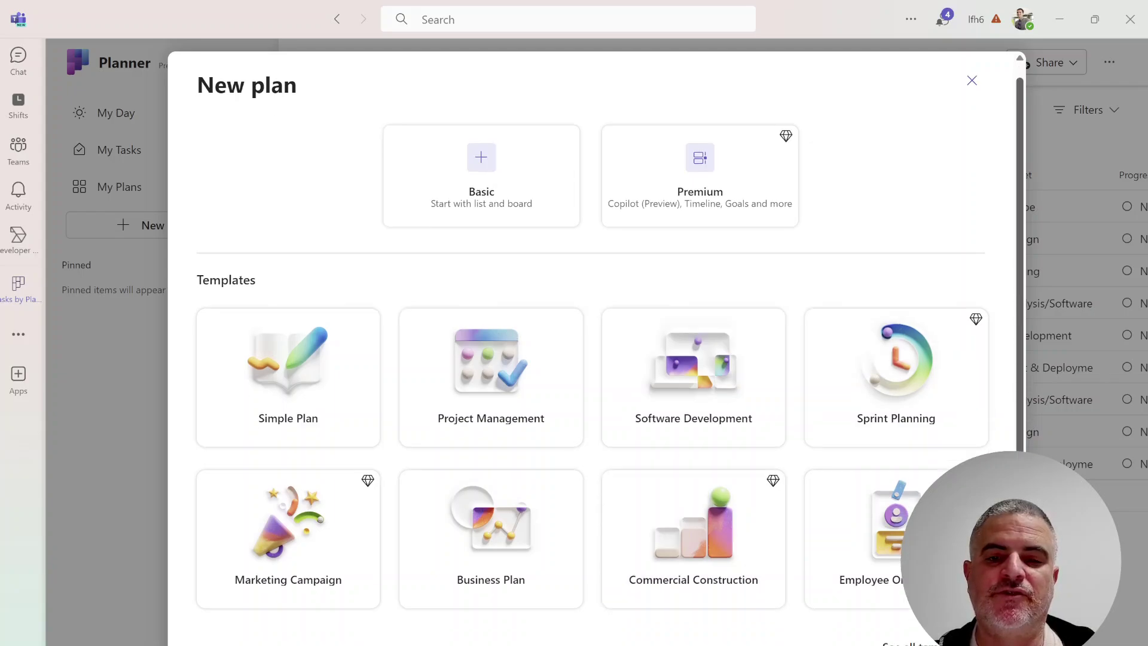
{"action": "scroll", "coordinate": [1021, 335], "scroll_direction": "up", "scroll_amount": 1}
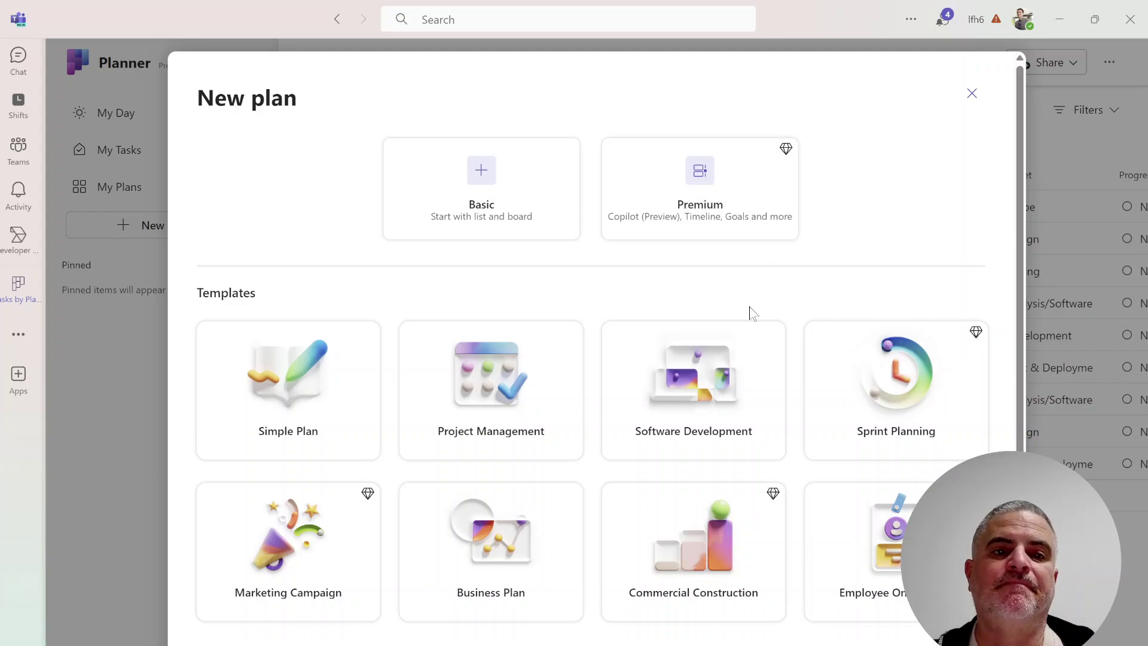